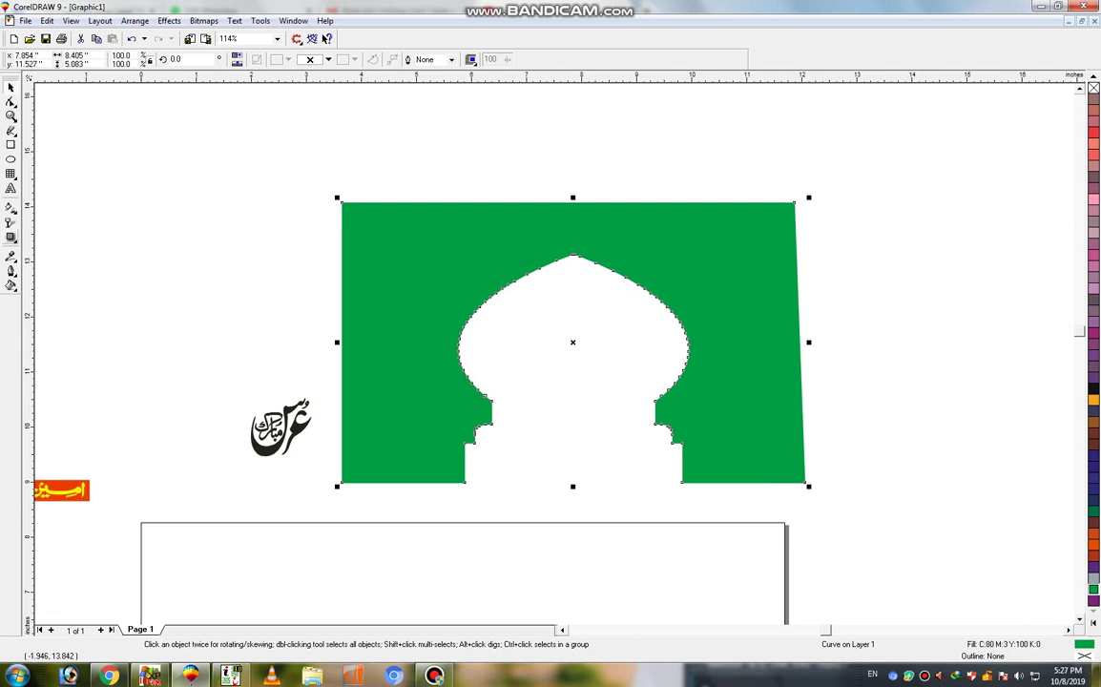
Apply an inward contour with 3 steps and a 0.1 inch offset to the green dome-arch shape
{"action": "left_click", "coordinate": [11, 238]}
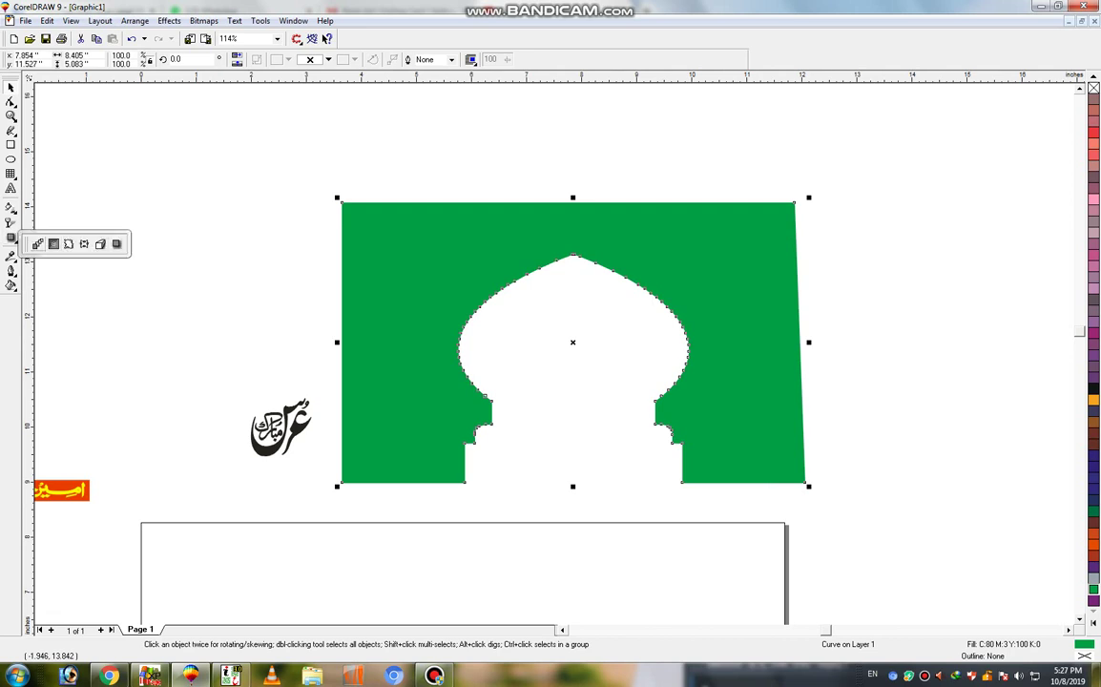
{"action": "left_click", "coordinate": [53, 243]}
{"action": "left_click_drag", "start_coordinate": [343, 343], "coordinate": [374, 342]}
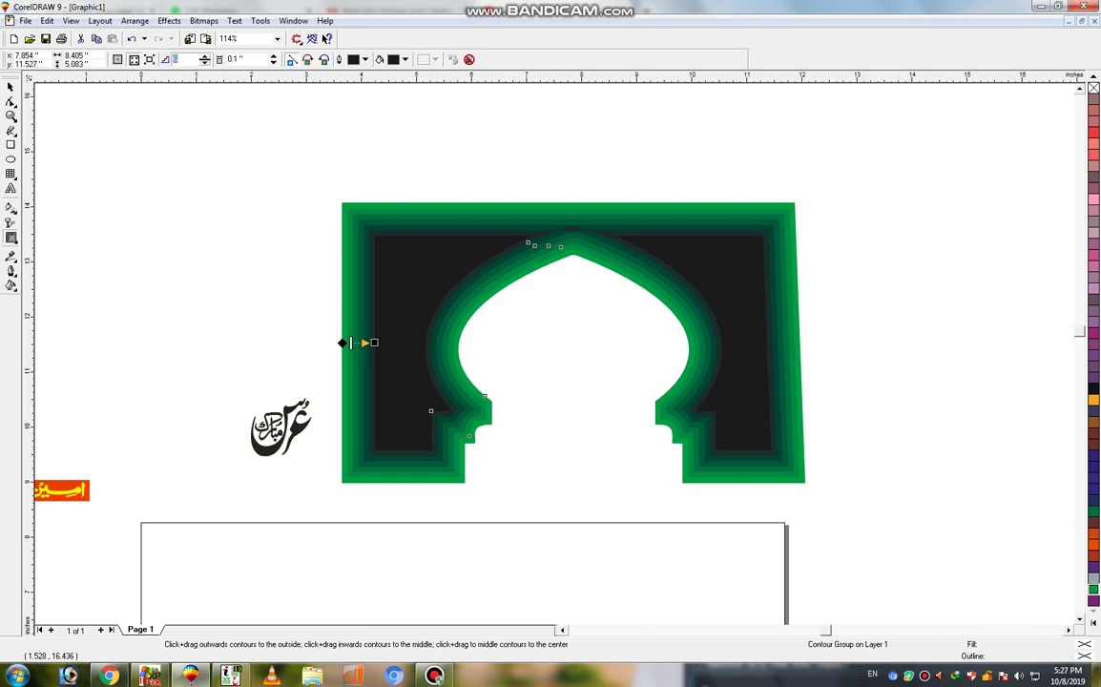
{"action": "left_click_drag", "start_coordinate": [350, 343], "coordinate": [358, 342]}
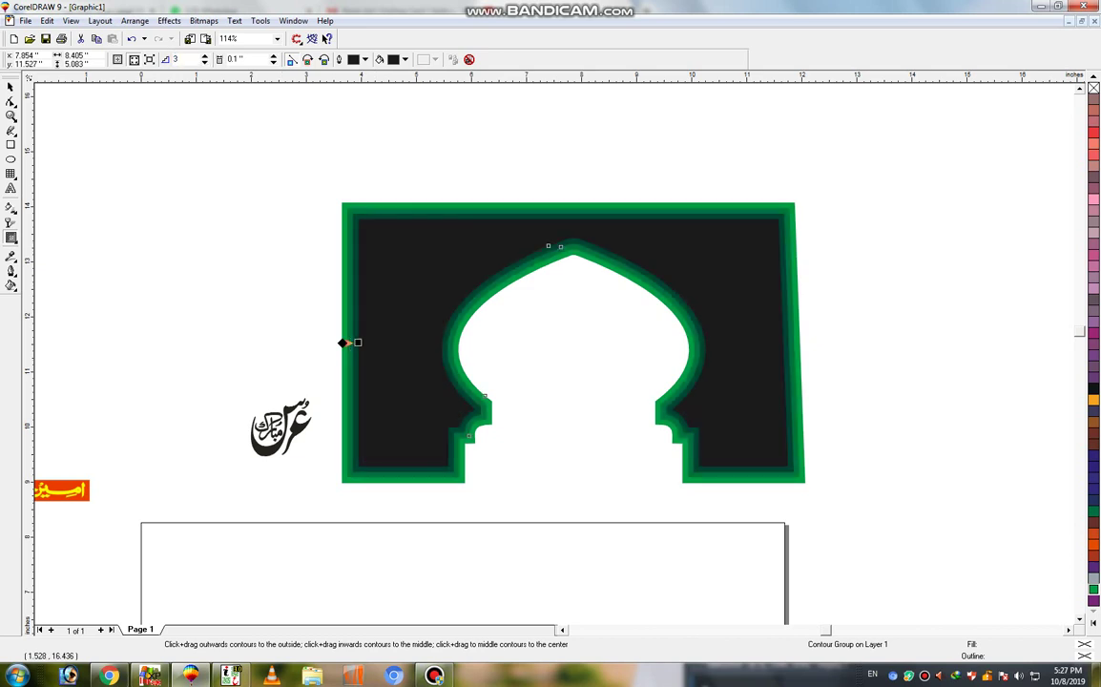
Separate the contour from the green dome-arch shape and ungroup the resulting contour shapes
{"action": "left_click", "coordinate": [135, 20]}
{"action": "left_click", "coordinate": [153, 244]}
{"action": "left_click", "coordinate": [398, 286]}
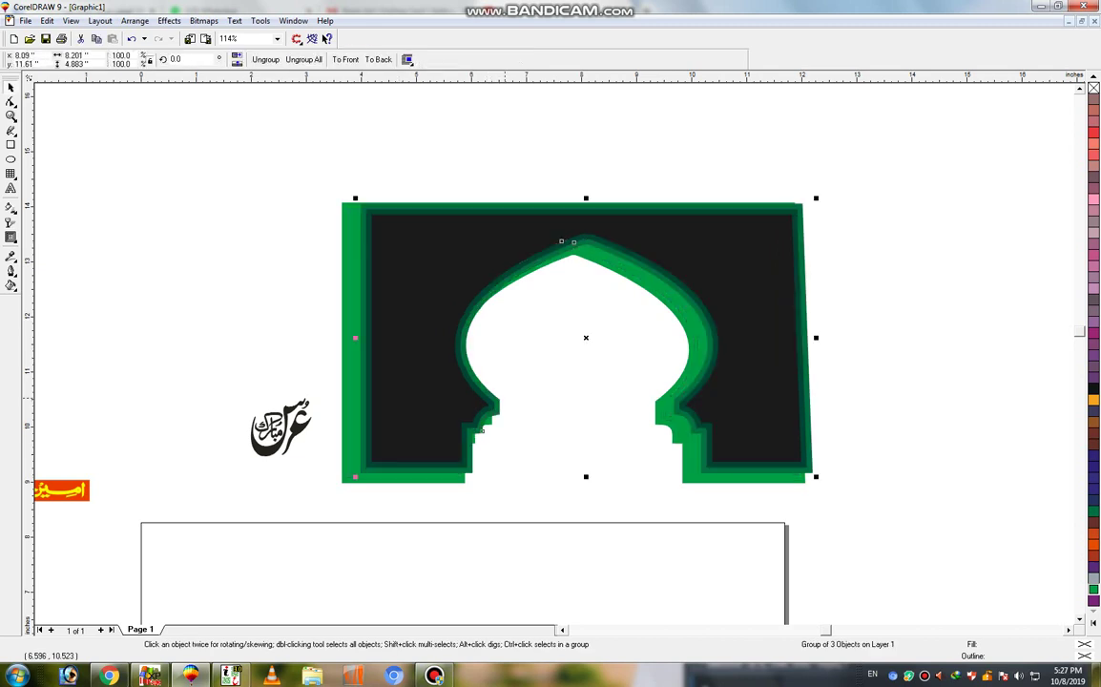
{"action": "key", "text": "ctrl+u"}
Delete the two innermost contour shapes, keeping only the first dark green one inside the original arch
{"action": "left_click", "coordinate": [398, 286]}
{"action": "key", "text": "Delete"}
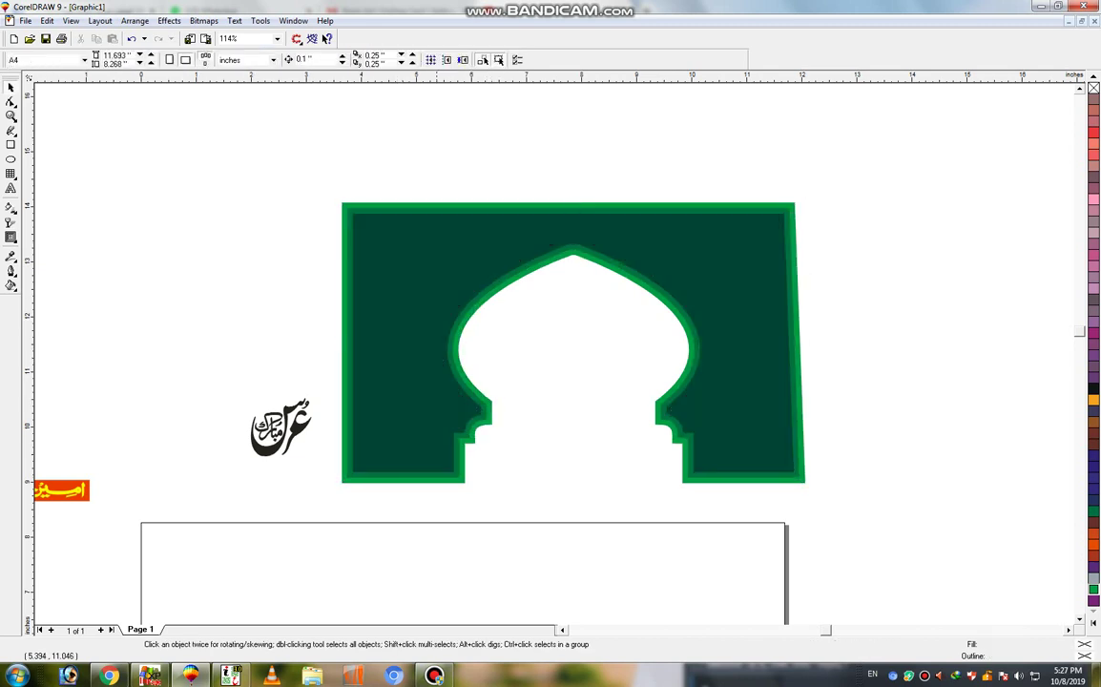
{"action": "left_click", "coordinate": [397, 286]}
{"action": "key", "text": "Escape"}
{"action": "left_click", "coordinate": [442, 378]}
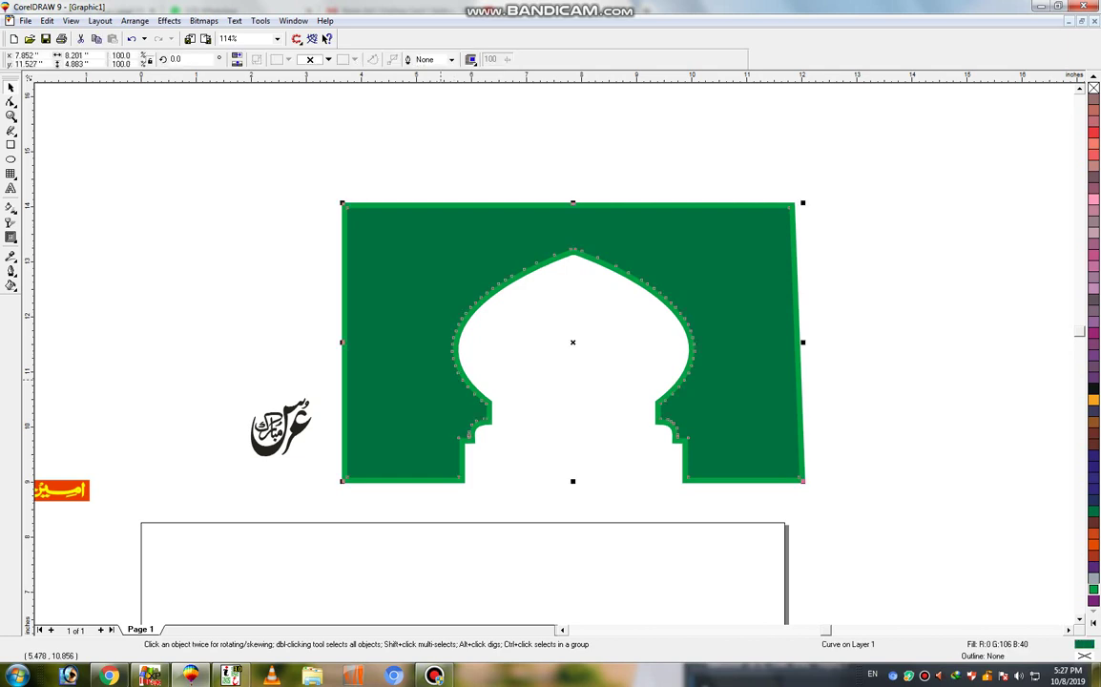
Group the original green arch with its remaining dark green inner contour
{"action": "left_click", "coordinate": [683, 301]}
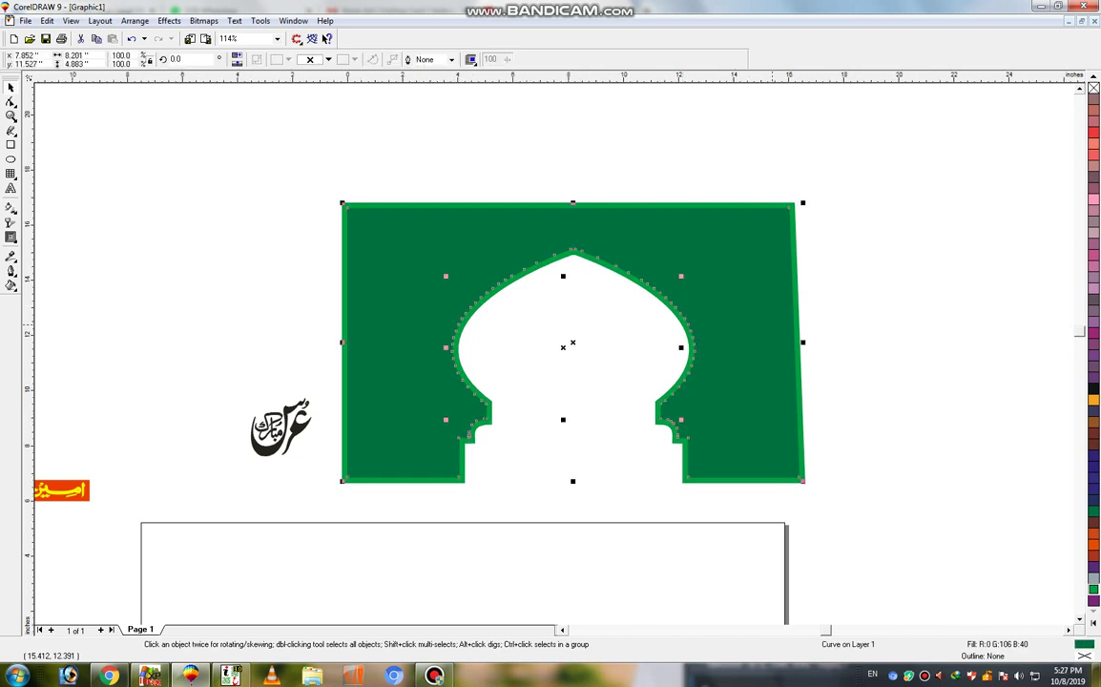
{"action": "key", "text": "F3"}
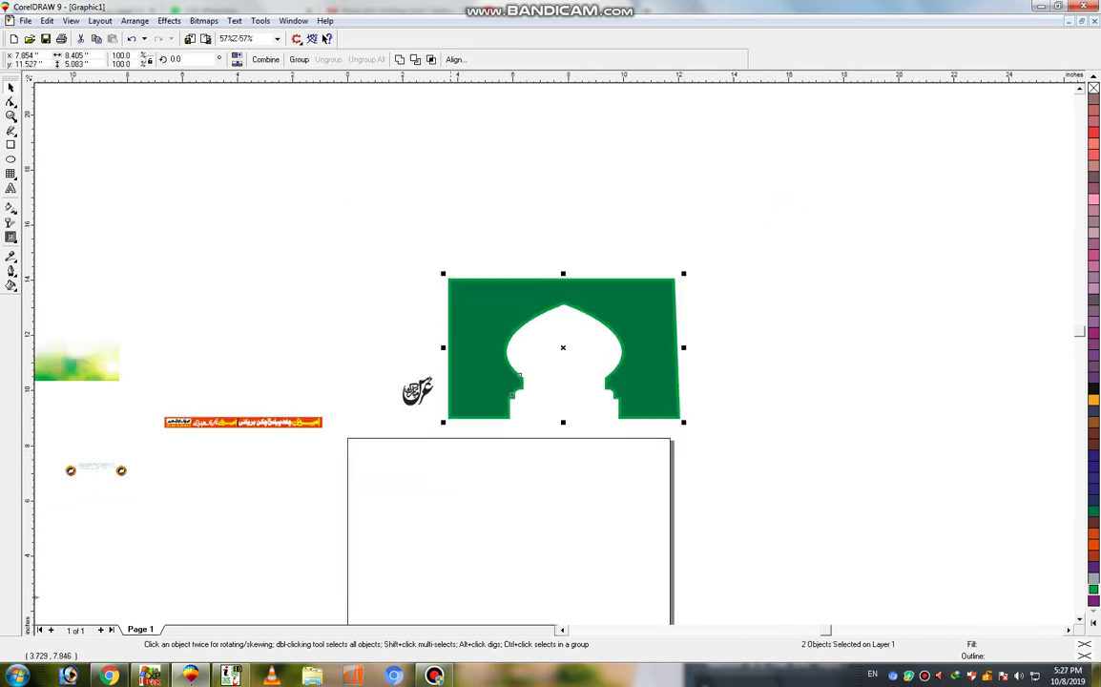
{"action": "key", "text": "ctrl+g"}
Create a page-sized rectangle frame and center the grouped arch on it
{"action": "key", "text": "F6"}
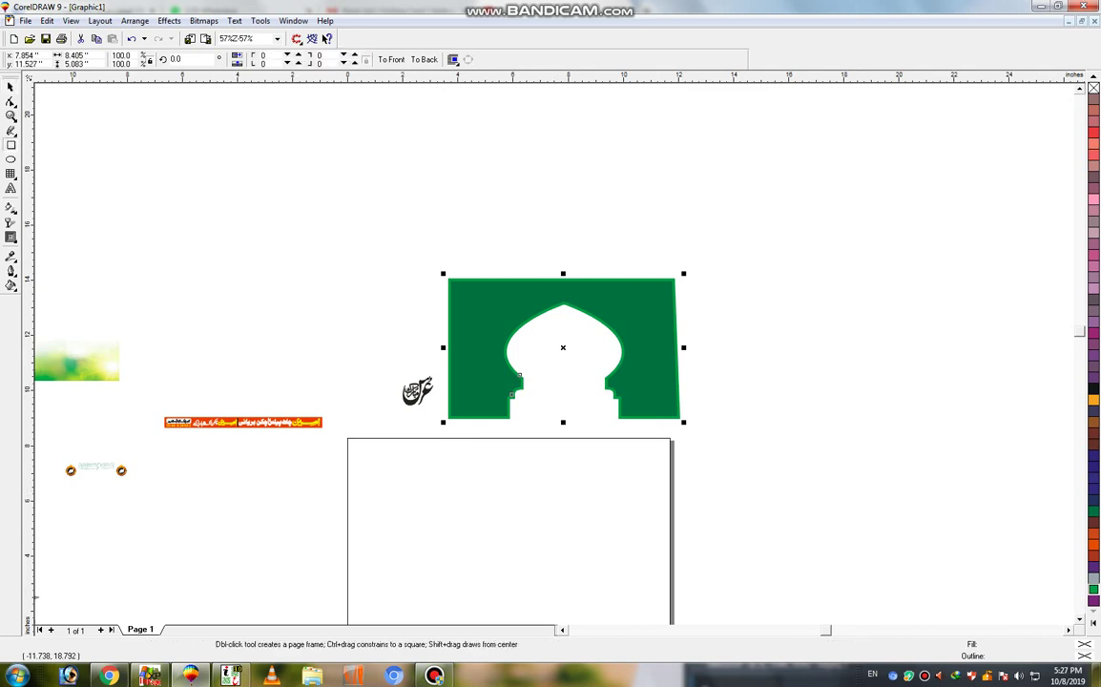
{"action": "key", "text": "space"}
{"action": "key", "text": "ctrl+u"}
{"action": "key", "text": "shift+F2"}
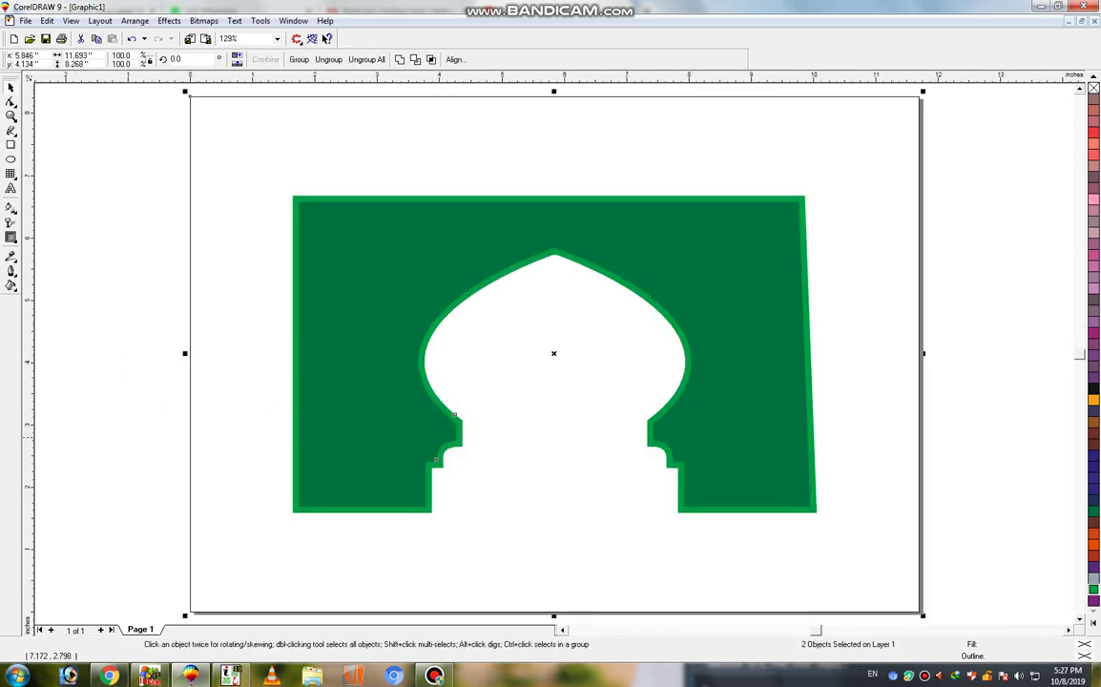
{"action": "key", "text": "ctrl+g"}
Enlarge the arch group from its center to about 13.26 by 8.02 inches and move it up about 0.7 inch
{"action": "key", "text": "F3"}
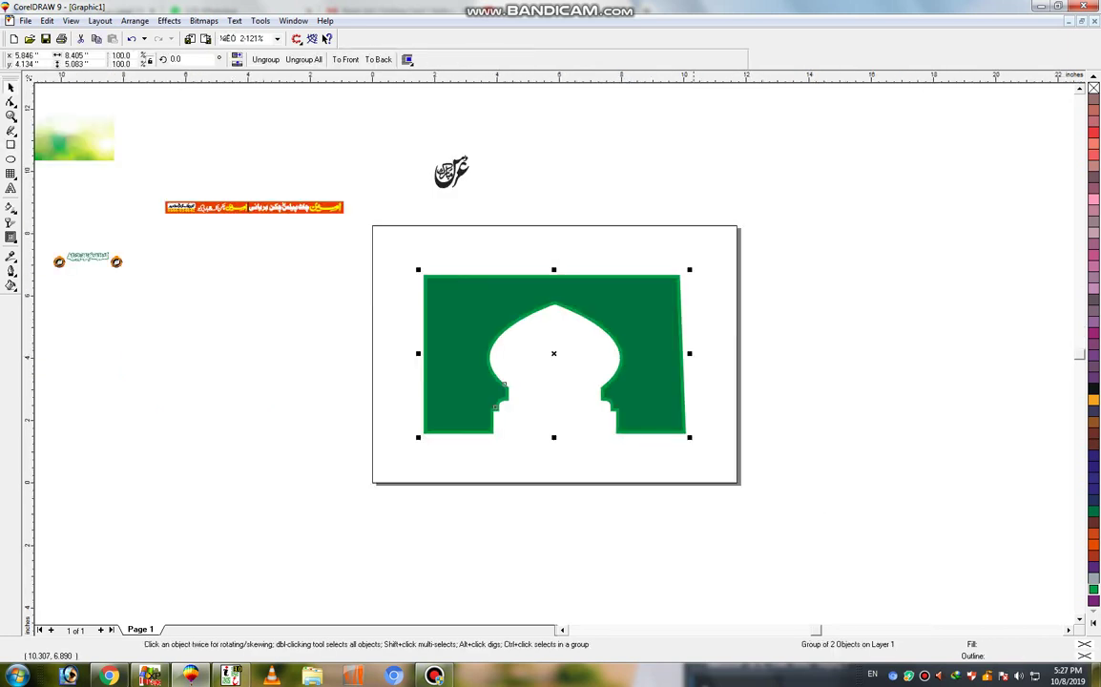
{"action": "left_click_drag", "start_coordinate": [689, 269], "coordinate": [765, 223]}
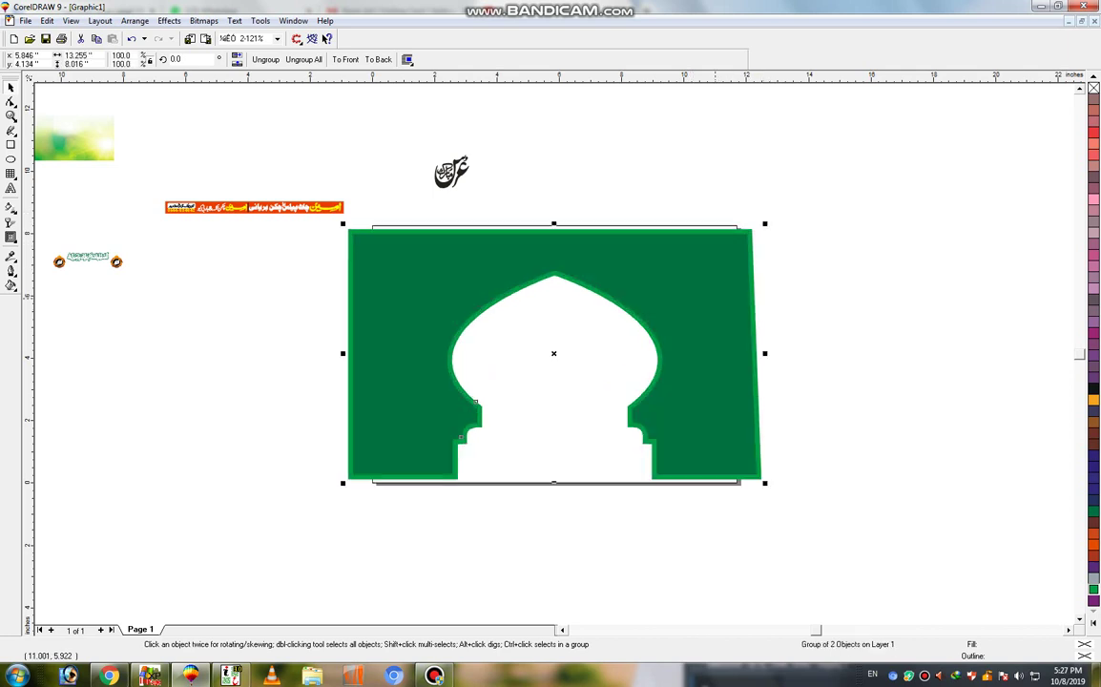
{"action": "left_click_drag", "start_coordinate": [716, 297], "coordinate": [711, 276]}
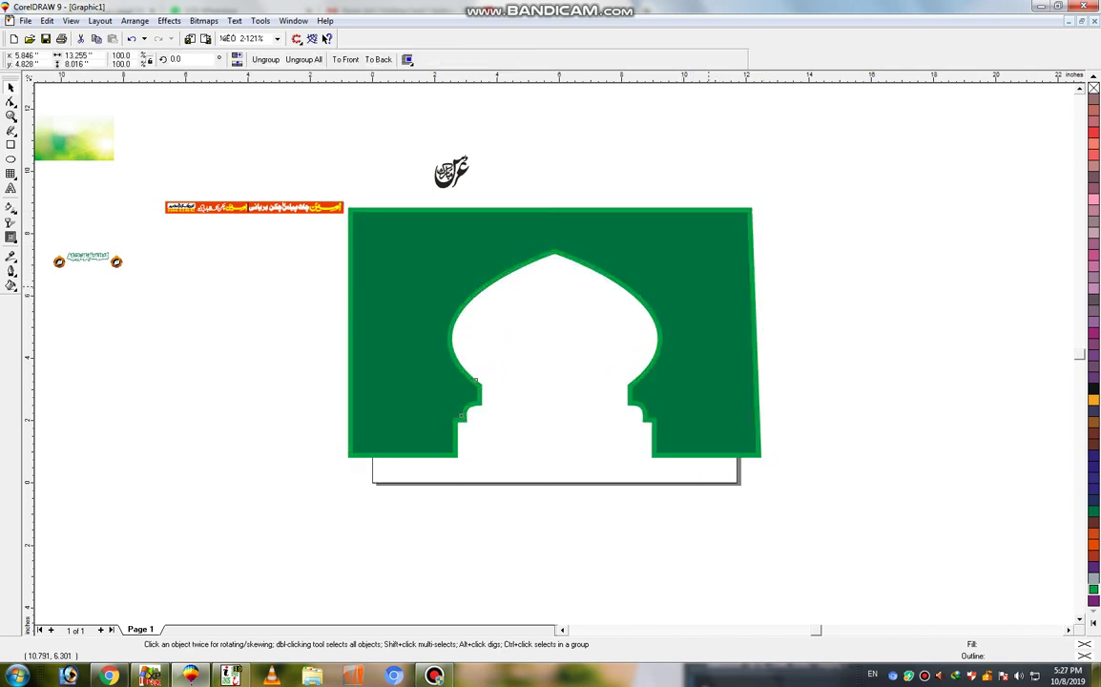
Give the inner arch shape a vertical linear fountain fill running from yellow at the top to dark green below
{"action": "left_click", "coordinate": [572, 343], "text": "ctrl"}
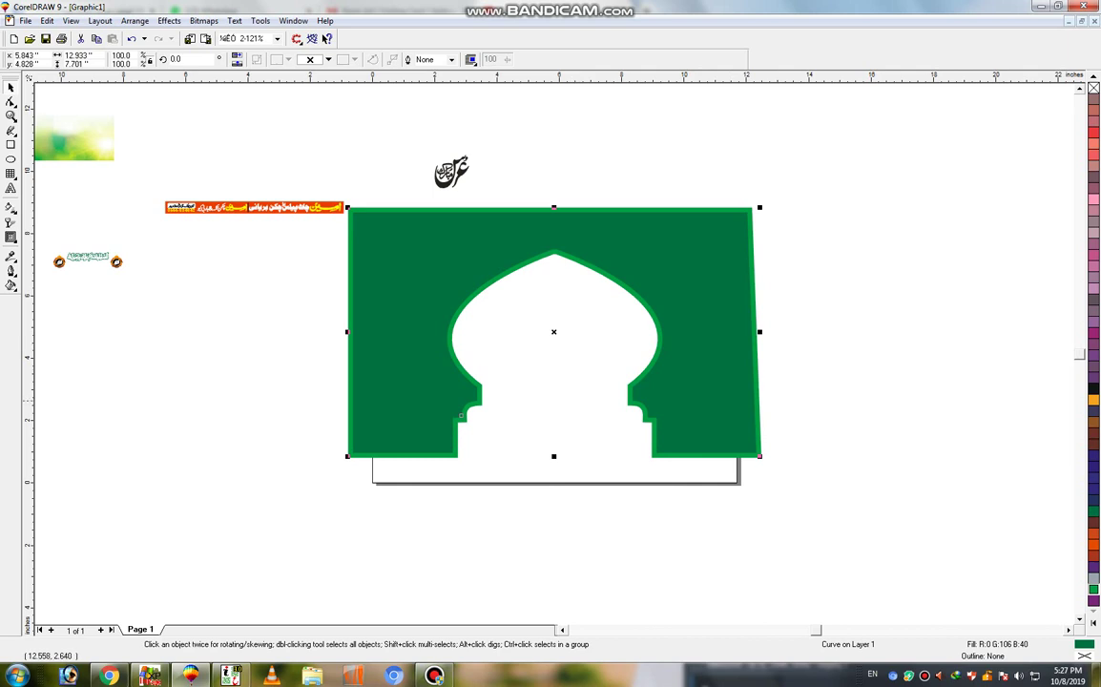
{"action": "key", "text": "g"}
{"action": "left_click_drag", "start_coordinate": [577, 256], "coordinate": [577, 366]}
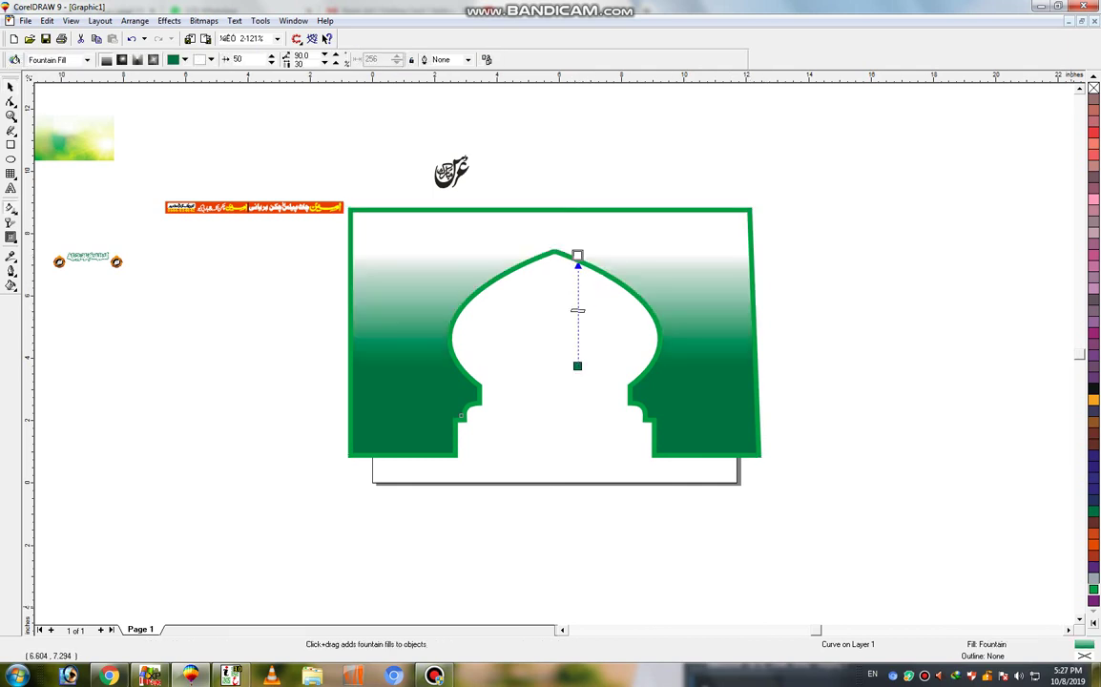
{"action": "left_click", "coordinate": [1094, 622]}
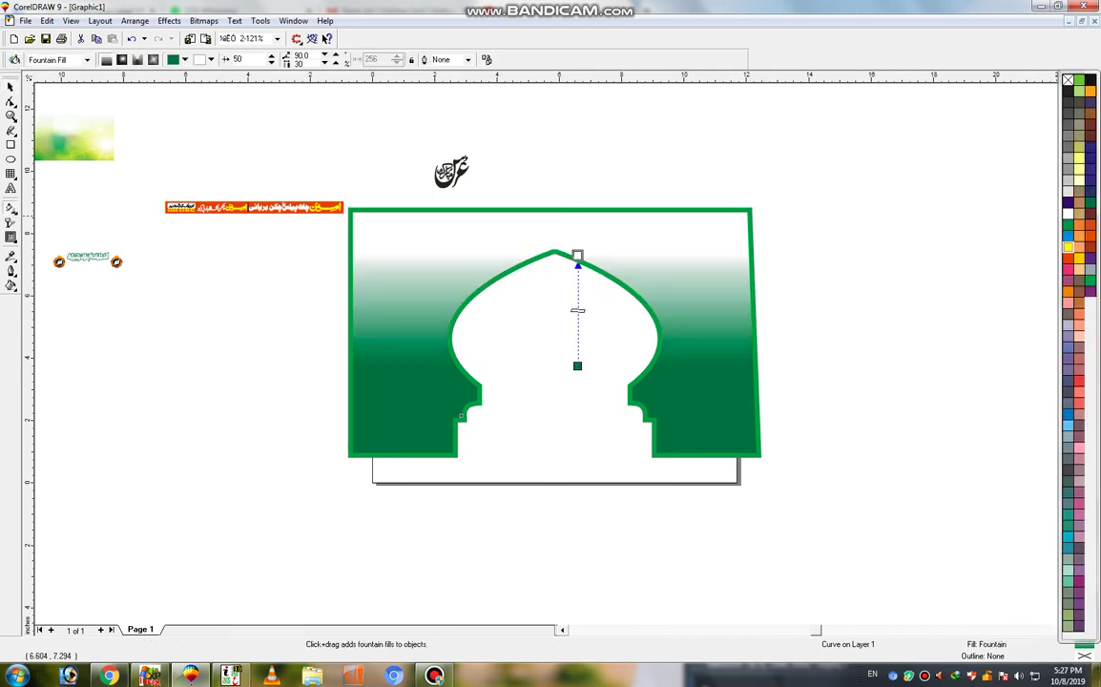
{"action": "left_click", "coordinate": [1069, 246]}
{"action": "key", "text": "space"}
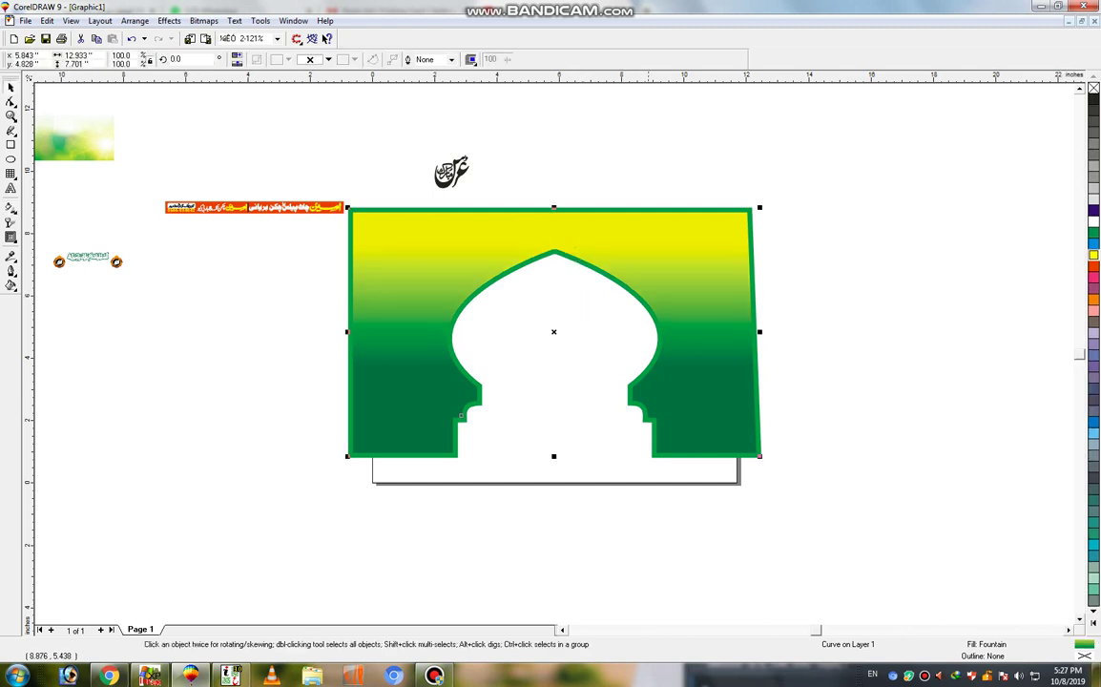
Fill the outer arch shape white and PowerClip both arch shapes inside the page rectangle
{"action": "left_click", "coordinate": [476, 380]}
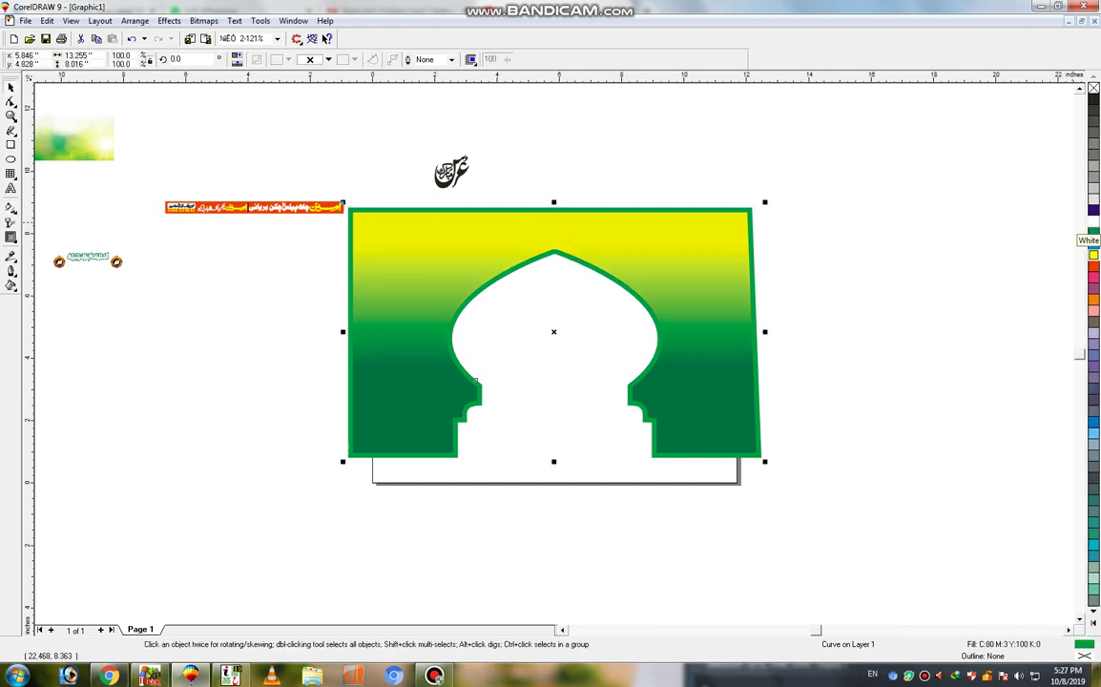
{"action": "left_click", "coordinate": [461, 414], "text": "shift"}
{"action": "left_click", "coordinate": [169, 20]}
{"action": "mouse_move", "coordinate": [196, 113]}
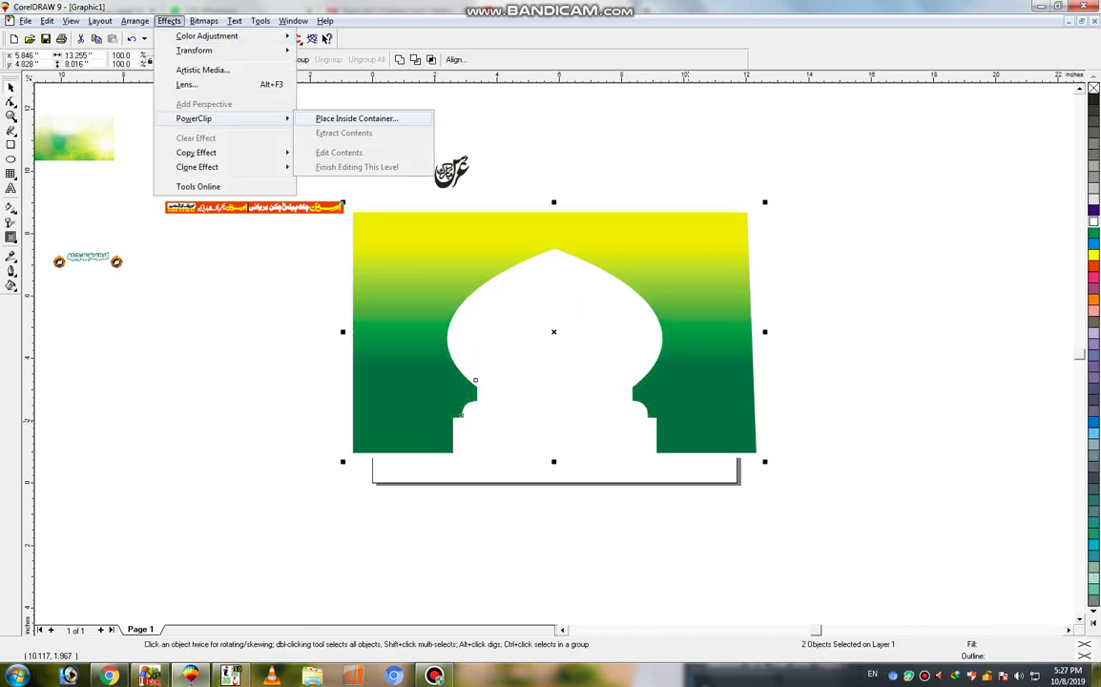
{"action": "left_click", "coordinate": [356, 115]}
{"action": "left_click", "coordinate": [554, 472]}
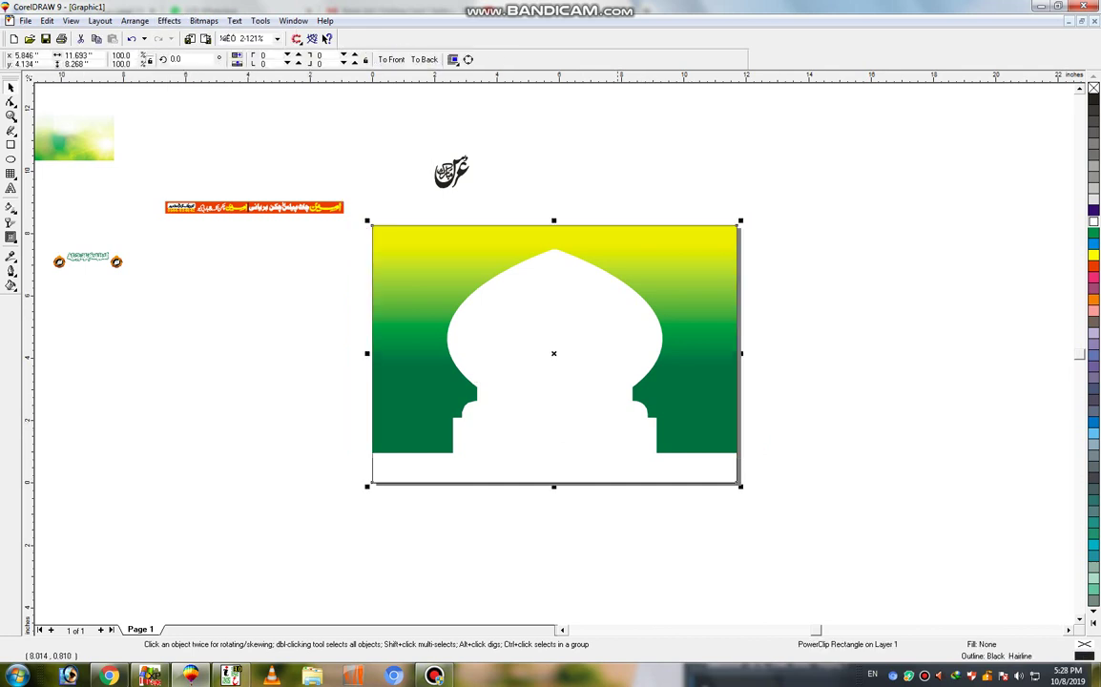
Fill the page rectangle with a radial fountain fill fading from light green near the dome's peak to green
{"action": "left_click", "coordinate": [1094, 234]}
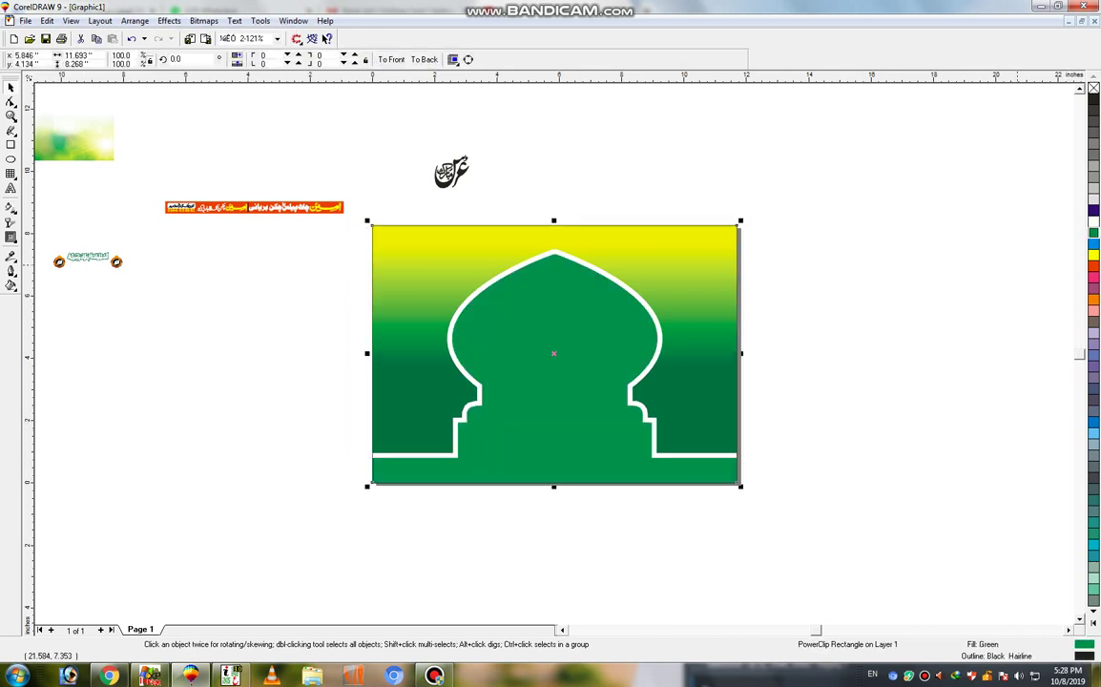
{"action": "key", "text": "g"}
{"action": "left_click_drag", "start_coordinate": [563, 282], "coordinate": [576, 425]}
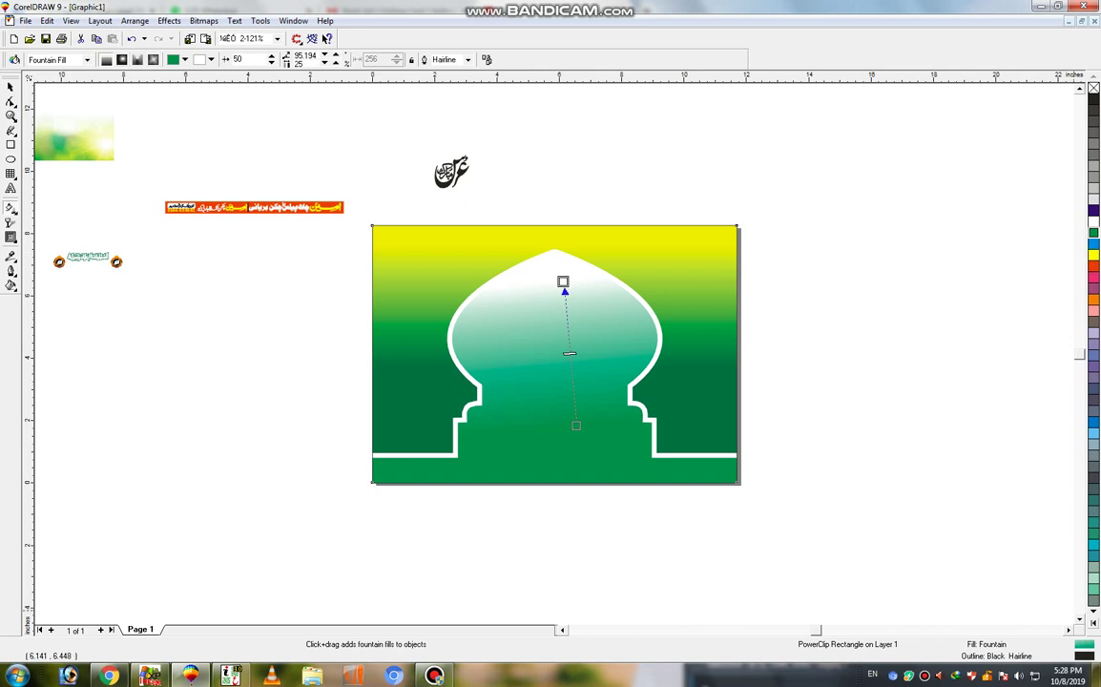
{"action": "left_click", "coordinate": [1093, 622]}
{"action": "left_click_drag", "start_coordinate": [1091, 275], "coordinate": [553, 304]}
{"action": "left_click", "coordinate": [121, 59]}
{"action": "key", "text": "space"}
Open the page rectangle's PowerClip contents for editing and move the white arch to the right, clear of the gradient arch
{"action": "right_click", "coordinate": [612, 335]}
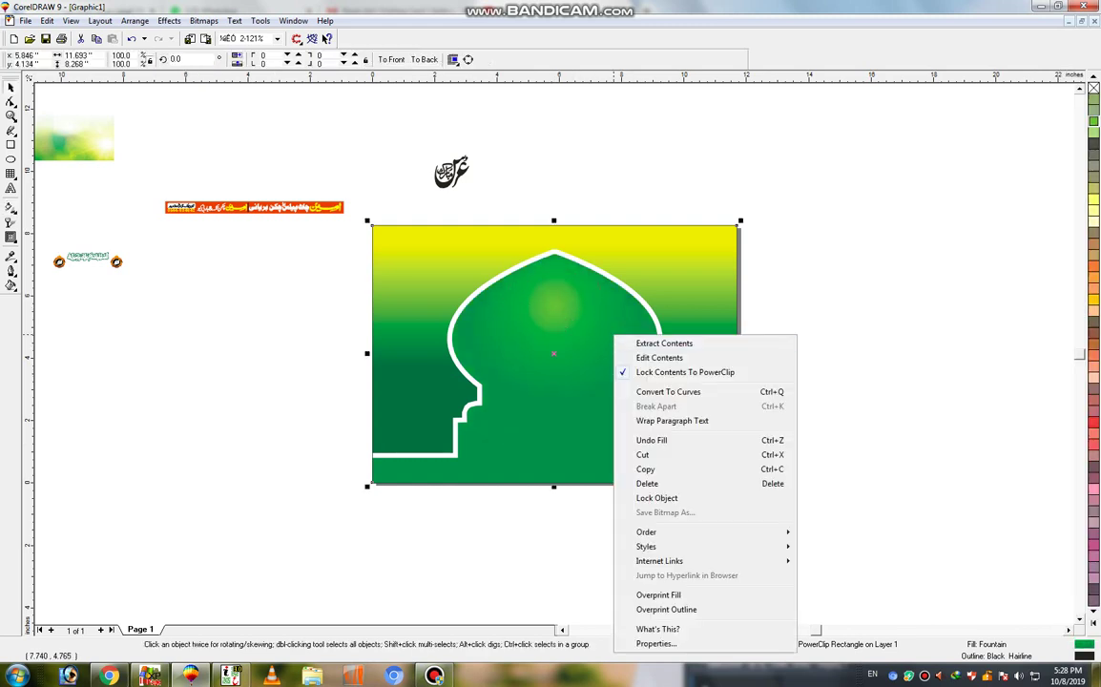
{"action": "left_click", "coordinate": [660, 357]}
{"action": "left_click", "coordinate": [560, 362]}
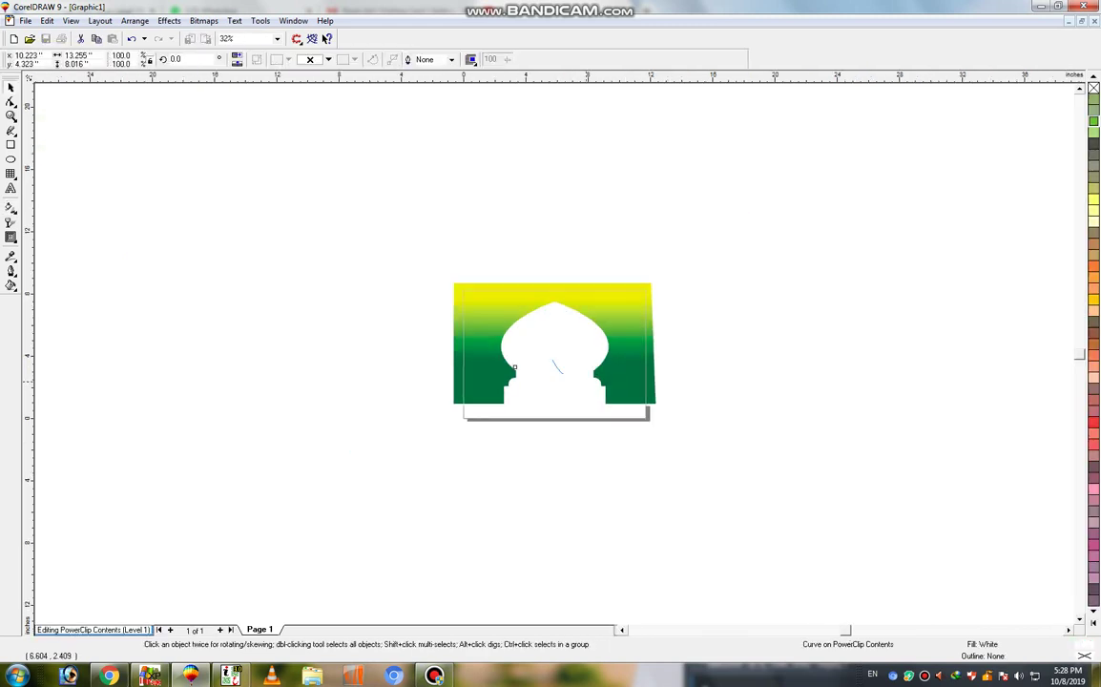
{"action": "left_click_drag", "start_coordinate": [560, 362], "coordinate": [739, 358]}
Add a black drop shadow with no offset to the white arch, feathered outside with opacity 50 and feathering 5
{"action": "key", "text": "shift+F2"}
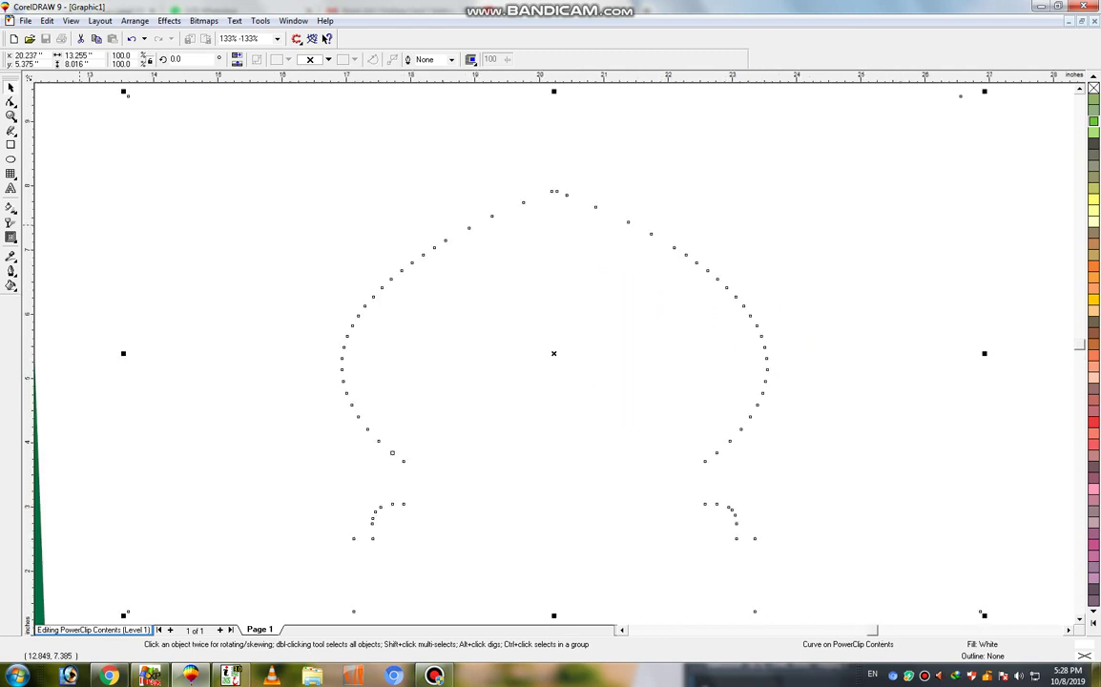
{"action": "key", "text": "F3"}
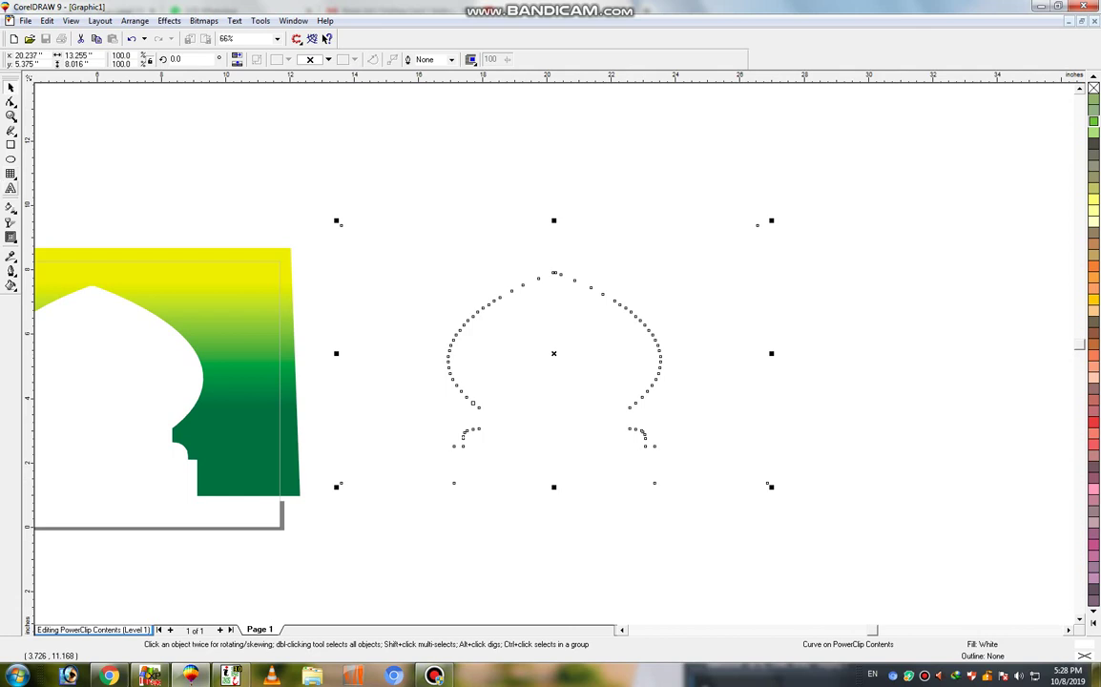
{"action": "left_click", "coordinate": [11, 237]}
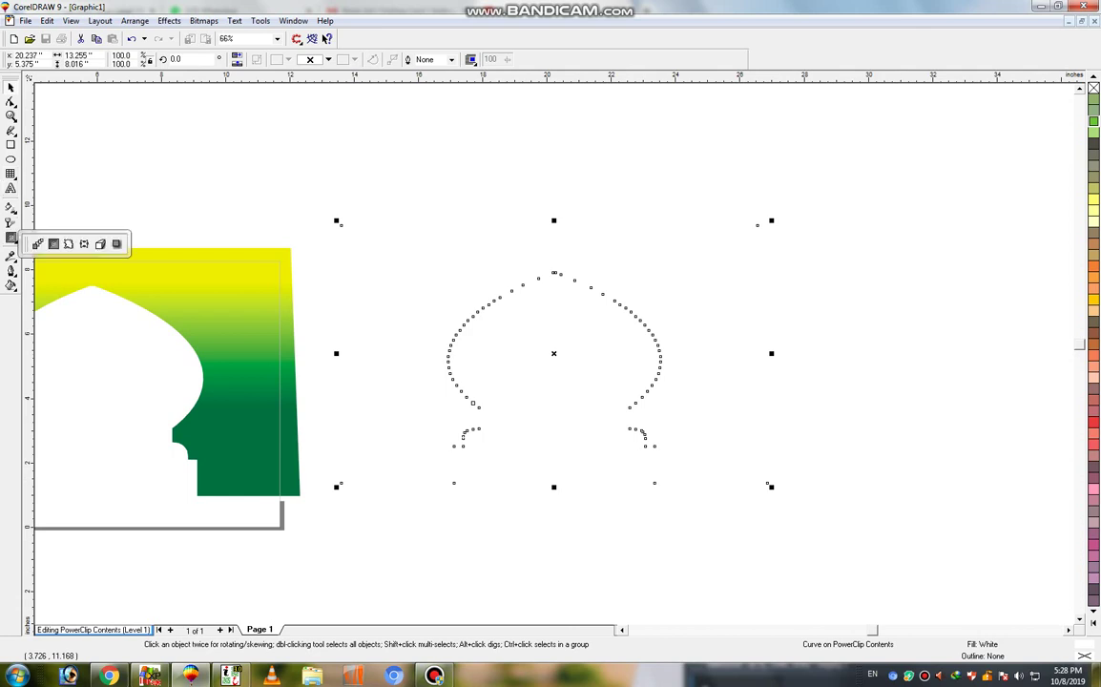
{"action": "left_click", "coordinate": [116, 244]}
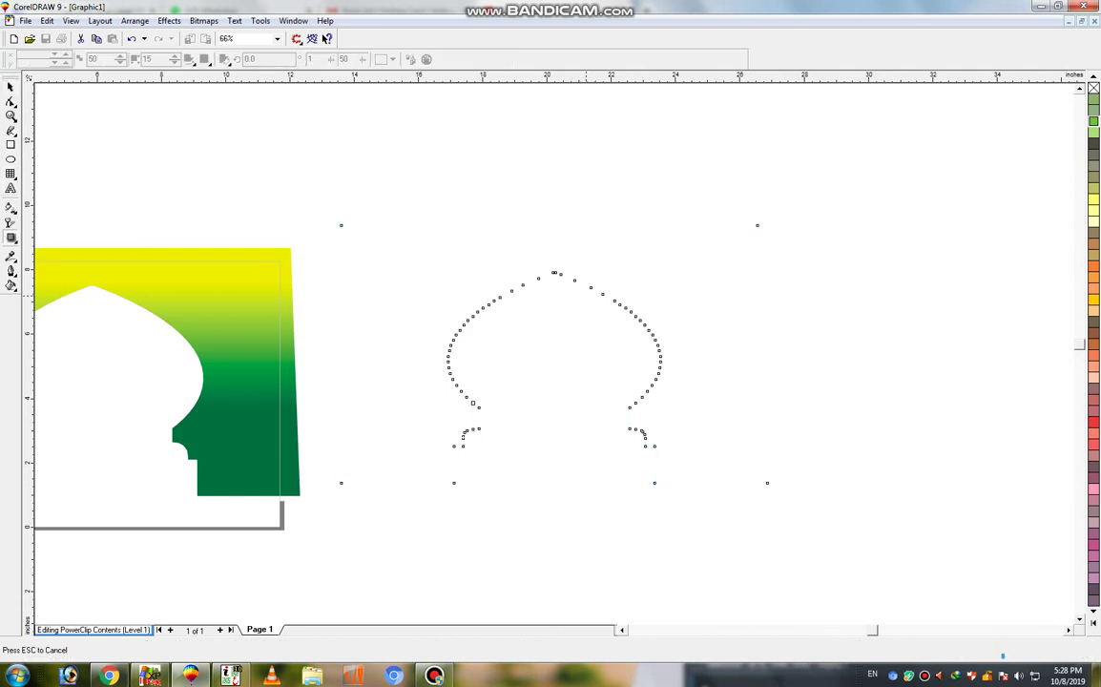
{"action": "left_click_drag", "start_coordinate": [553, 353], "coordinate": [585, 295]}
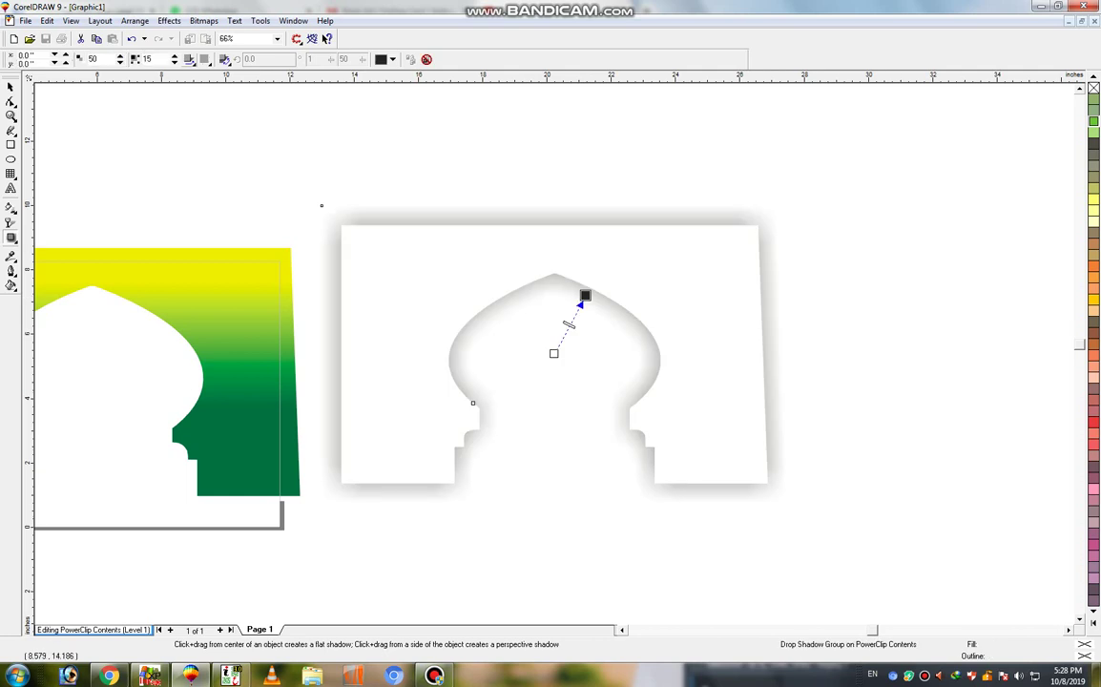
{"action": "left_click_drag", "start_coordinate": [553, 353], "coordinate": [554, 274]}
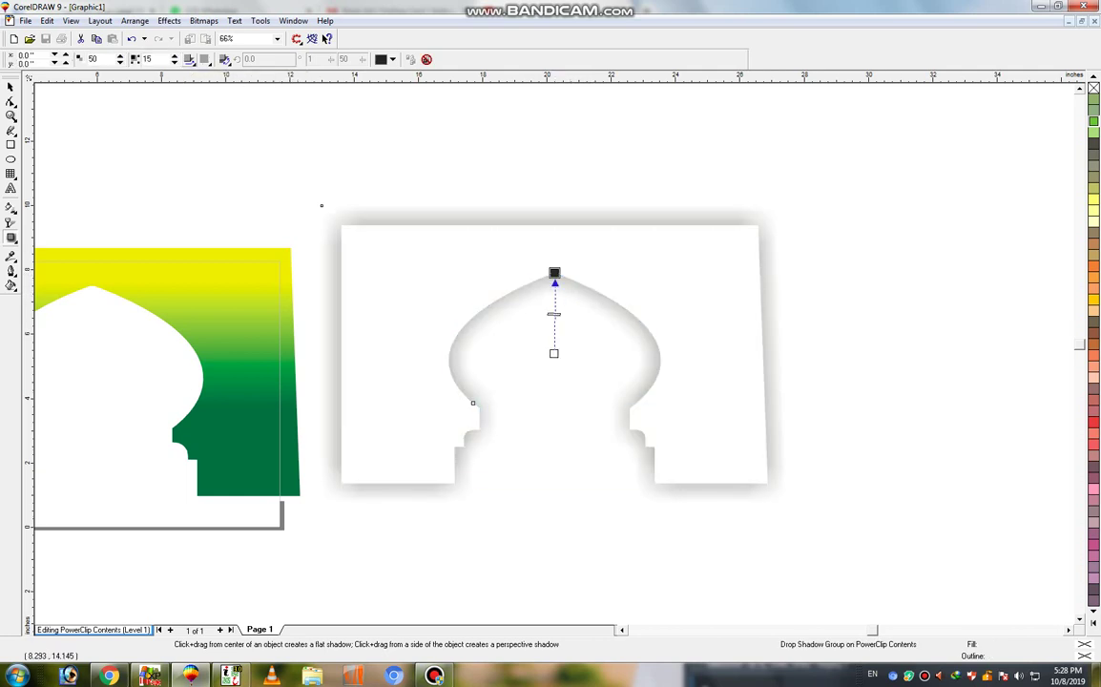
{"action": "left_click", "coordinate": [190, 59]}
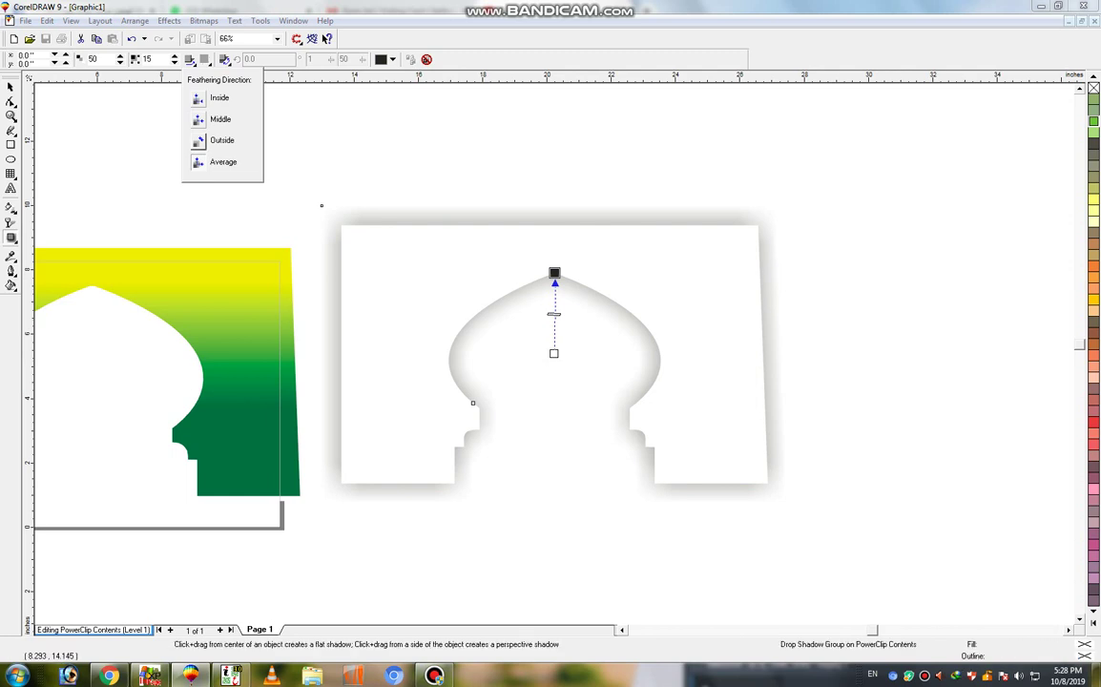
{"action": "left_click", "coordinate": [198, 139]}
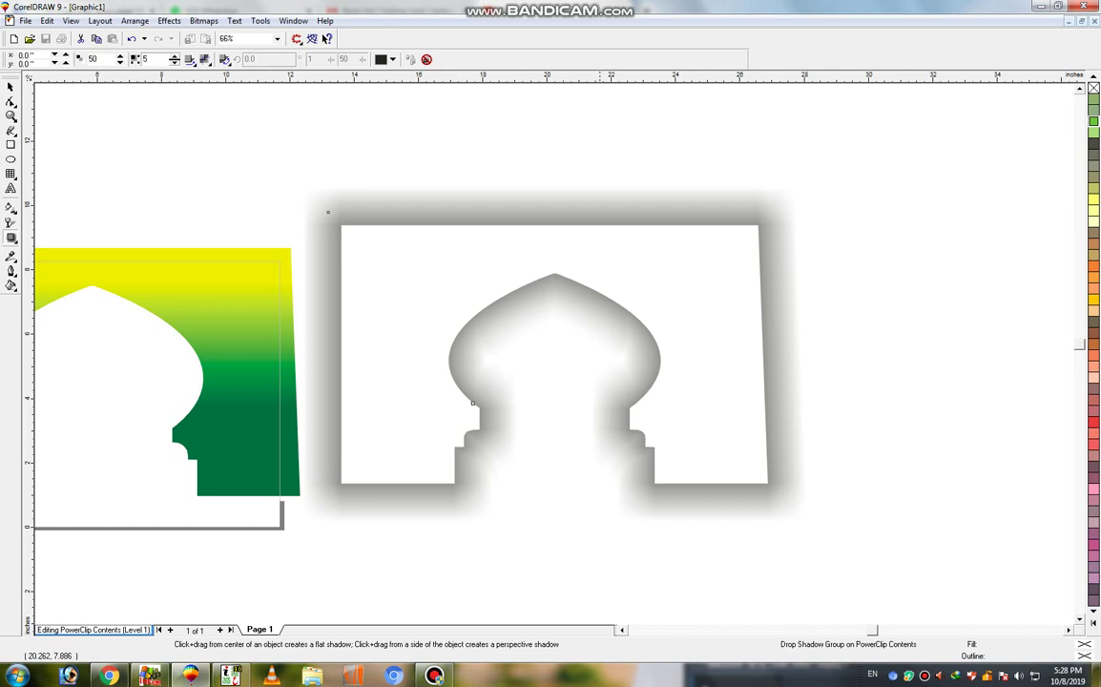
{"action": "key", "text": "ctrl+z"}
Separate the drop shadow from the white arch and select the shadow bitmap
{"action": "key", "text": "alt+a"}
{"action": "key", "text": "Down"}
{"action": "key", "text": "Down"}
{"action": "key", "text": "Down"}
{"action": "key", "text": "Down"}
{"action": "key", "text": "Down"}
{"action": "key", "text": "Down"}
{"action": "key", "text": "Down"}
{"action": "key", "text": "Down"}
{"action": "key", "text": "Down"}
{"action": "key", "text": "Down"}
{"action": "key", "text": "Down"}
{"action": "key", "text": "Down"}
{"action": "key", "text": "Down"}
{"action": "key", "text": "Down"}
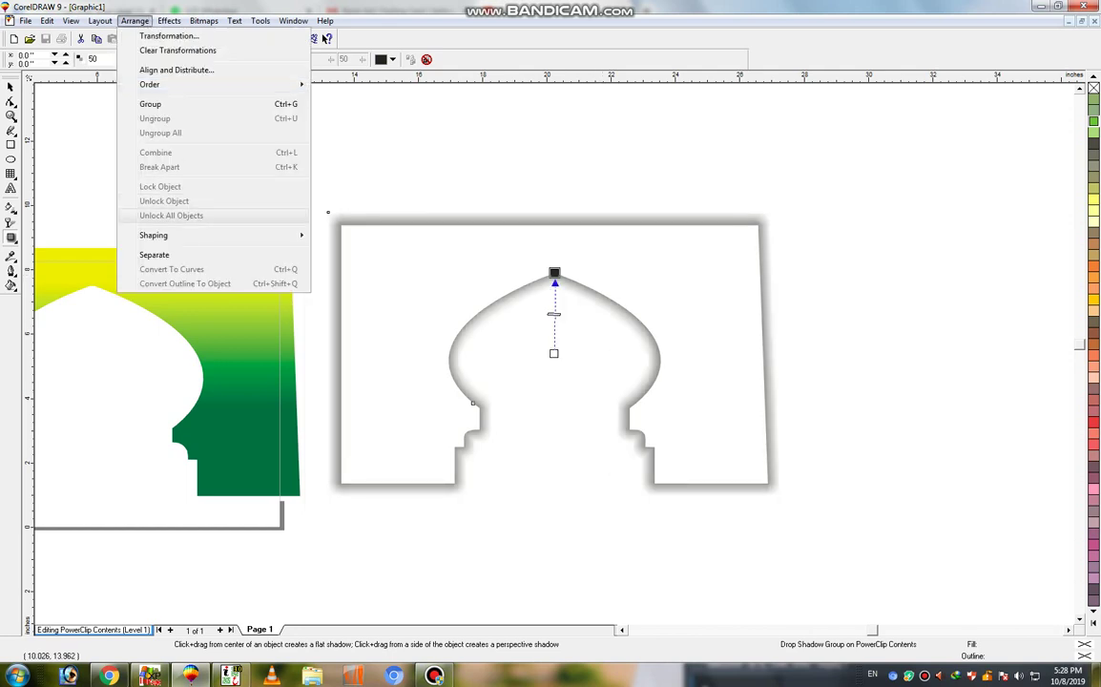
{"action": "key", "text": "Return"}
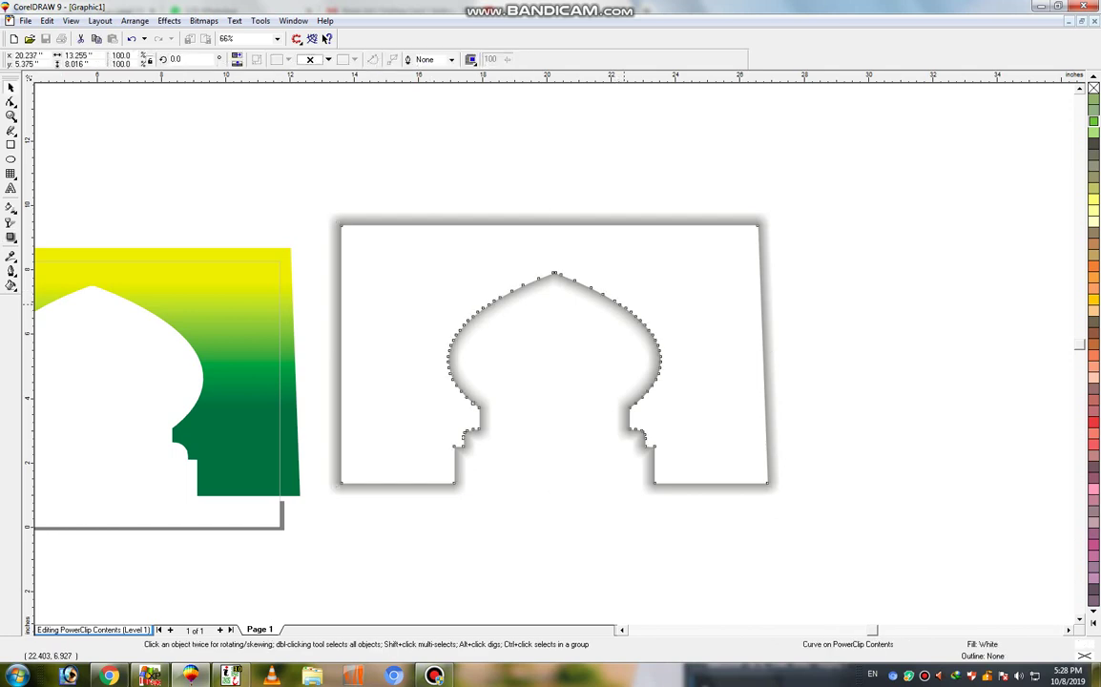
{"action": "key", "text": "Tab"}
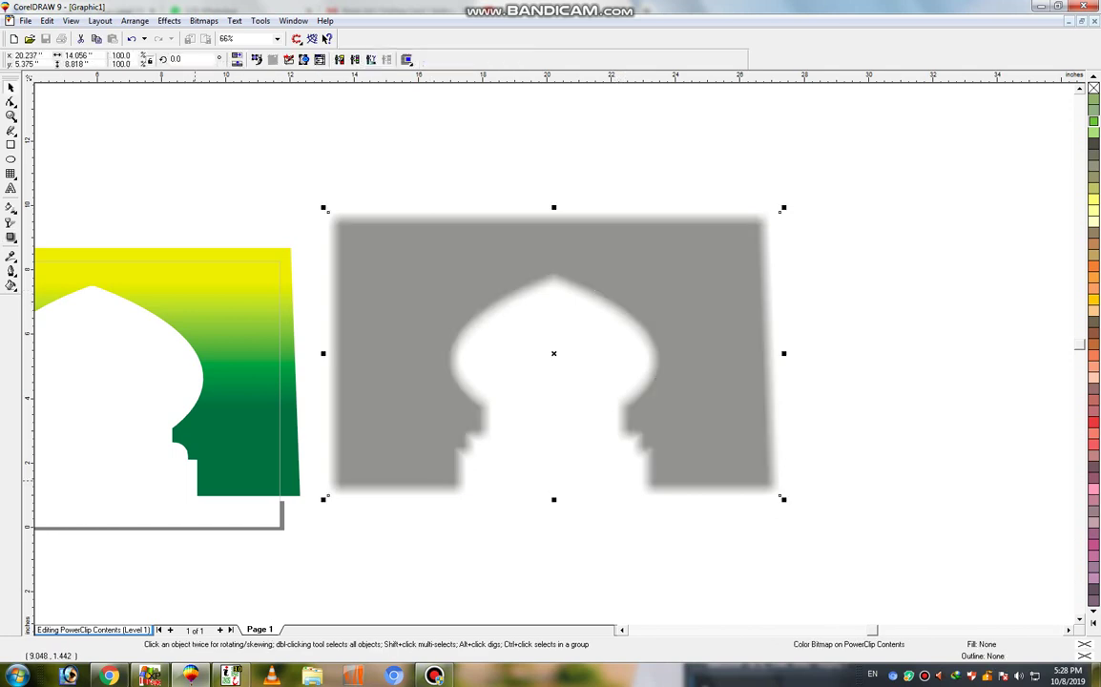
Centre the shadow on the arches, order it behind both of them and finish editing the PowerClip contents
{"action": "key", "text": "ctrl+a"}
{"action": "key", "text": "c"}
{"action": "key", "text": "e"}
{"action": "key", "text": "shift+F2"}
{"action": "key", "text": "Tab"}
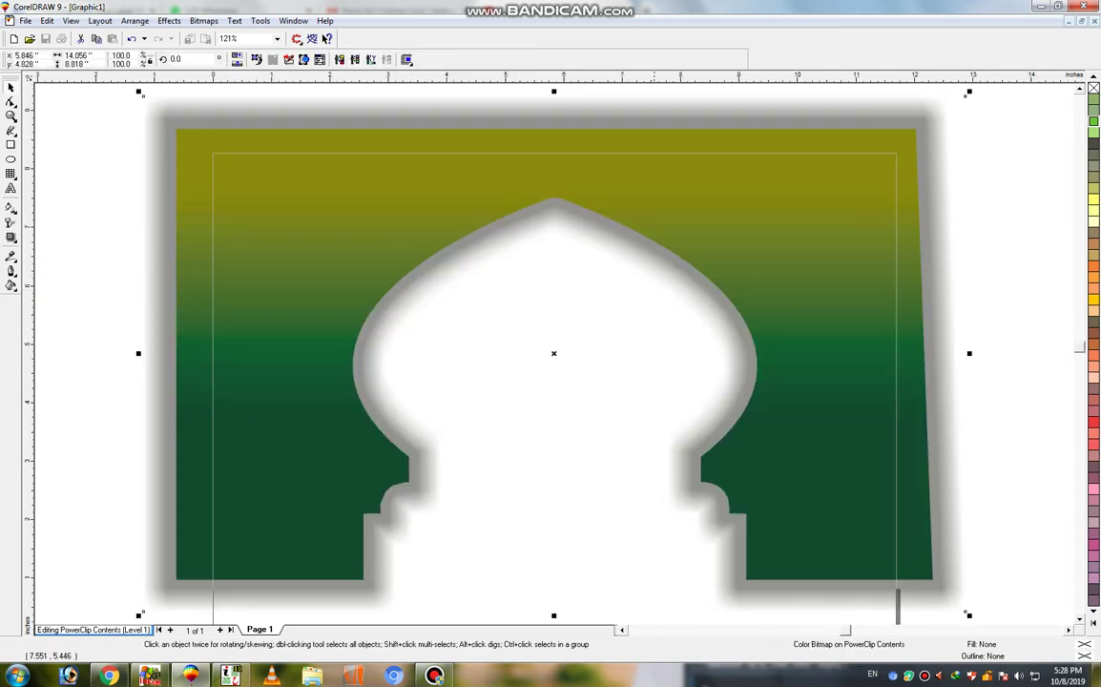
{"action": "key", "text": "F3"}
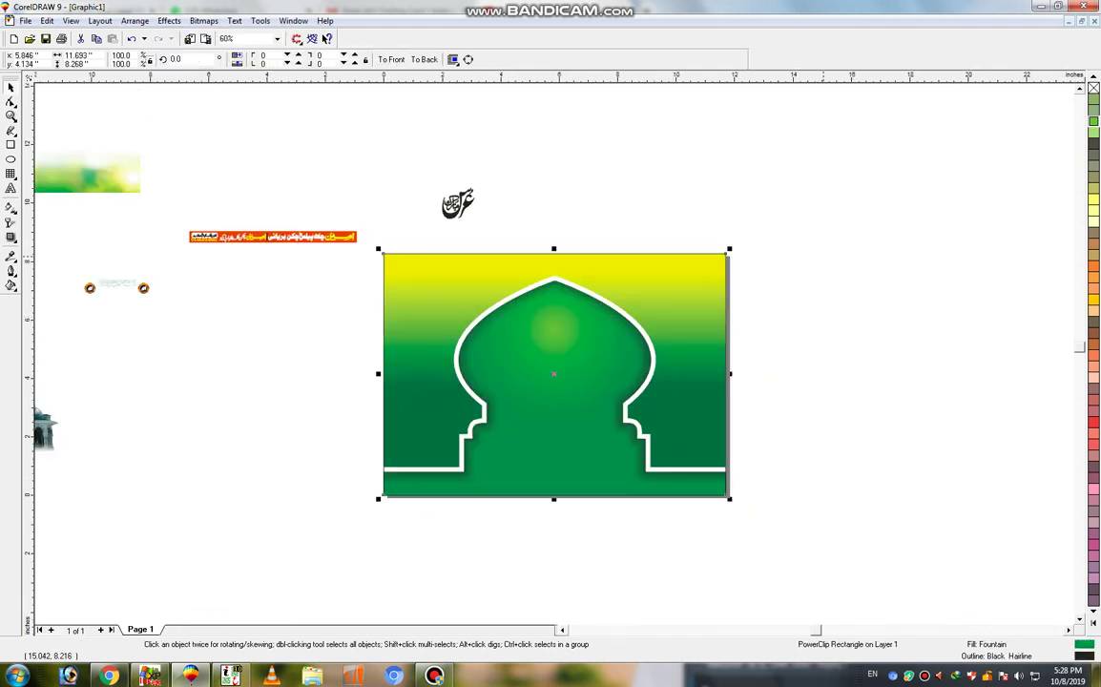
{"action": "key", "text": "Escape"}
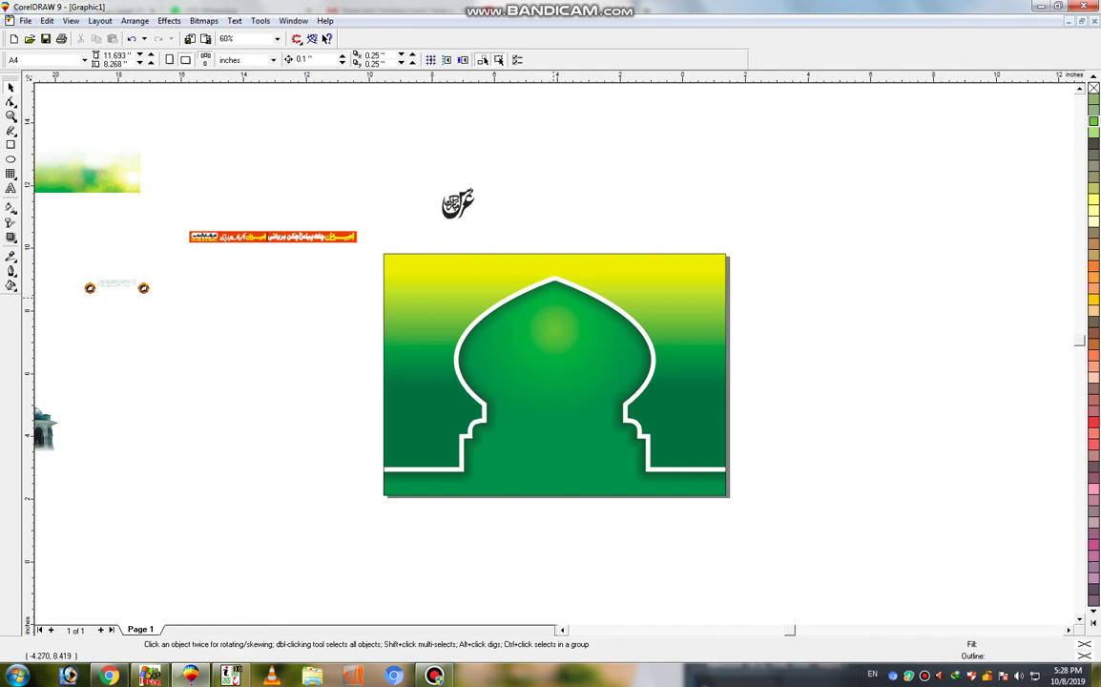
Move the mosque image onto the page within the arch and enlarge it to about 8.5 by 6.8 inches
{"action": "key", "text": "F4"}
{"action": "left_click_drag", "start_coordinate": [277, 477], "coordinate": [887, 420]}
{"action": "key", "text": "shift+F2"}
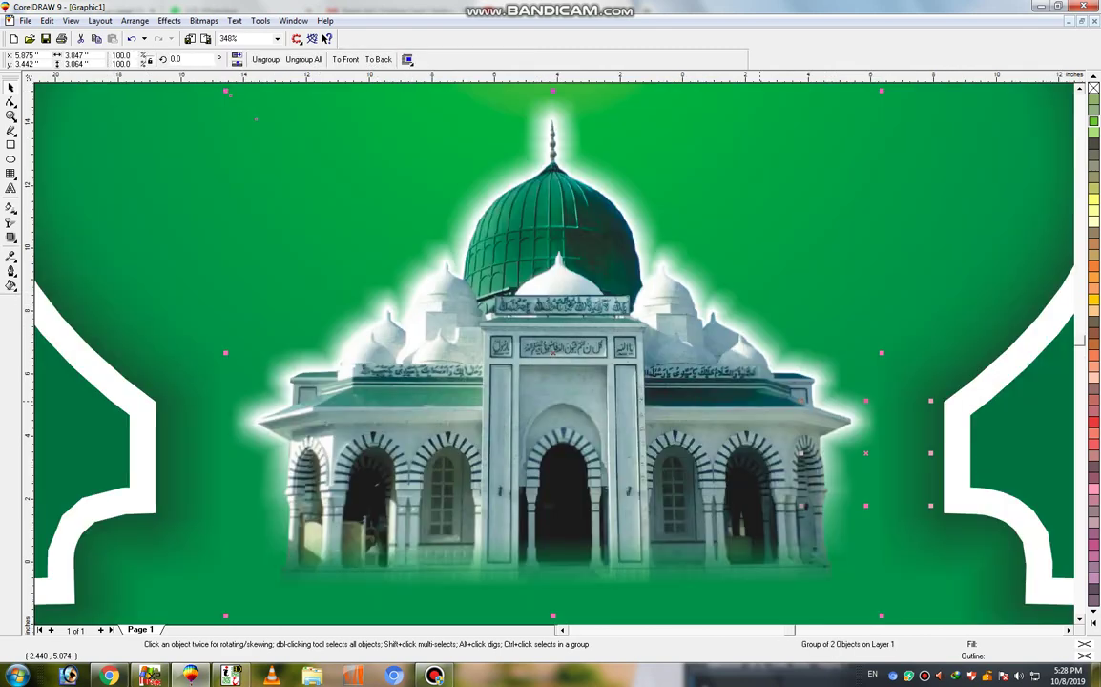
{"action": "key", "text": "F4"}
{"action": "left_click", "coordinate": [807, 408], "text": "shift"}
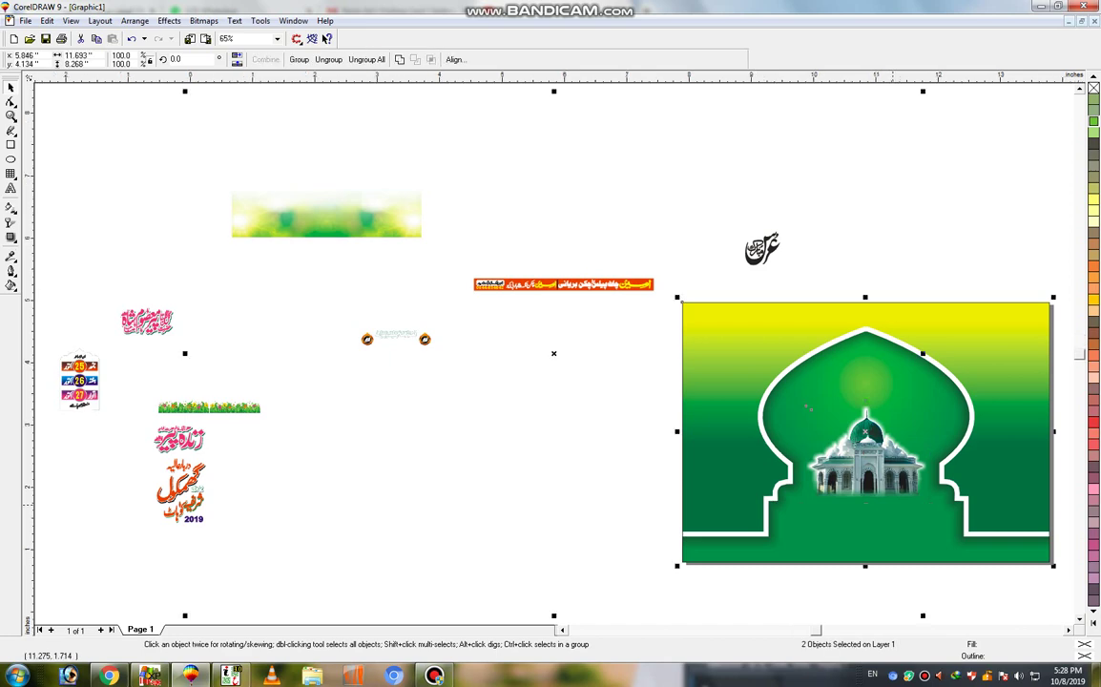
{"action": "key", "text": "shift+F2"}
{"action": "key", "text": "ctrl+g"}
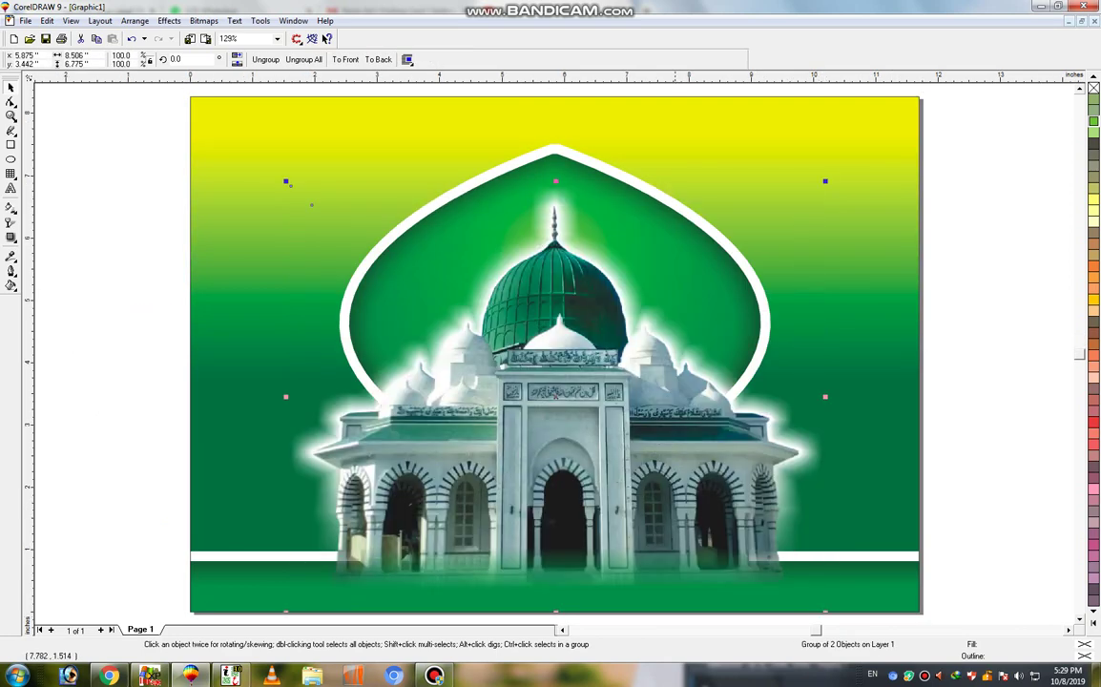
Raise the mosque image slightly and centre it horizontally on the page rectangle
{"action": "left_click", "coordinate": [675, 516]}
{"action": "left_click_drag", "start_coordinate": [675, 516], "coordinate": [675, 510]}
{"action": "key", "text": "ctrl+u"}
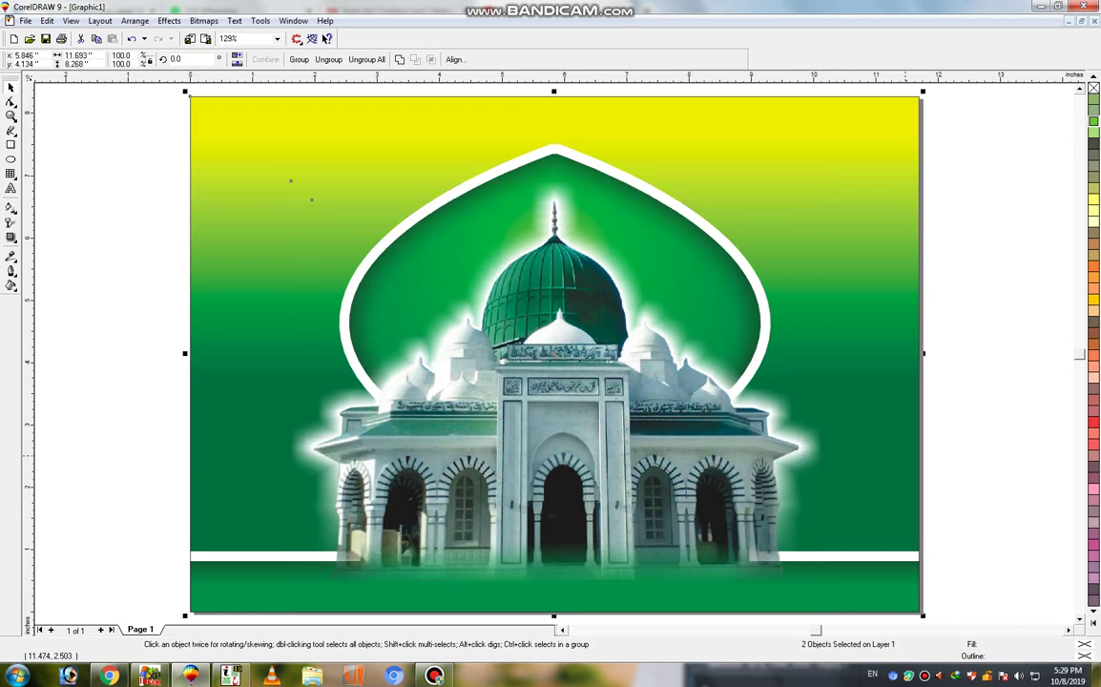
{"action": "key", "text": "ctrl+g"}
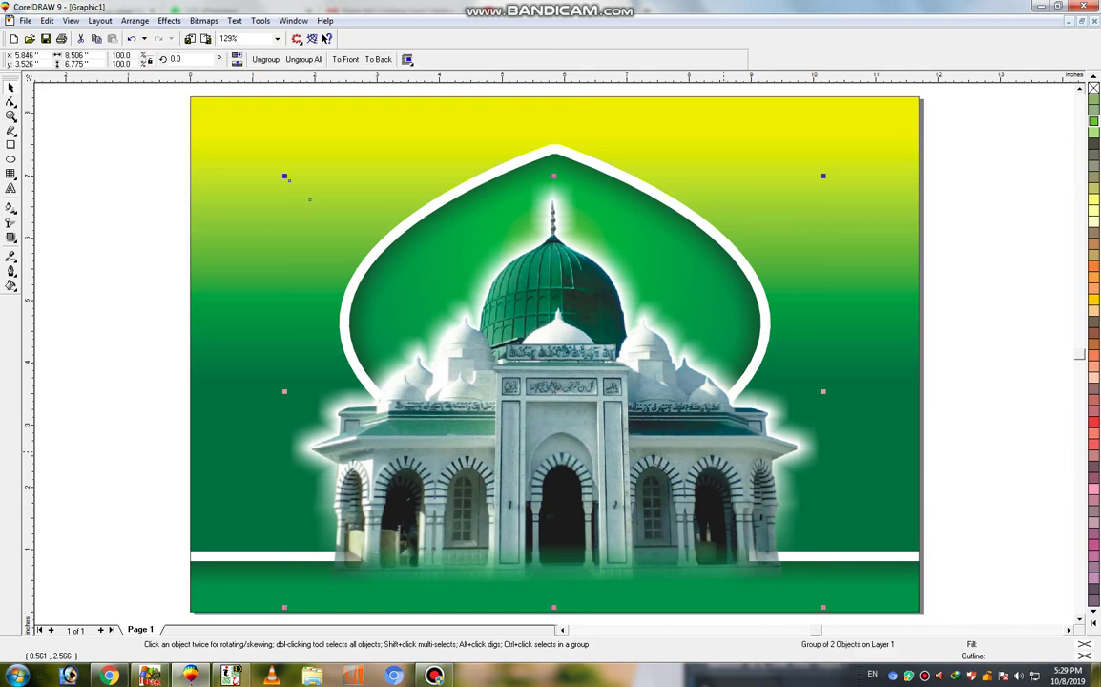
Place the mosque image inside the page rectangle as PowerClip contents
{"action": "left_click", "coordinate": [169, 20]}
{"action": "mouse_move", "coordinate": [222, 95]}
{"action": "left_click", "coordinate": [368, 116]}
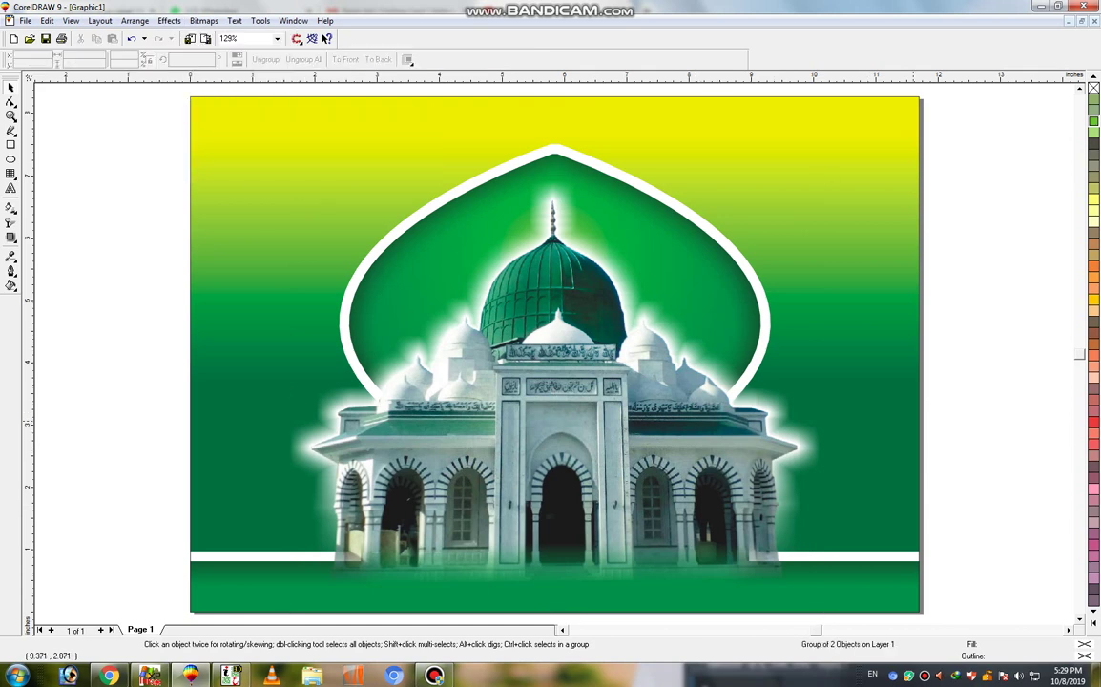
{"action": "left_click", "coordinate": [774, 432]}
Edit the page rectangle's PowerClip contents to order the mosque behind the white and gradient arches, and finish editing
{"action": "right_click", "coordinate": [699, 367]}
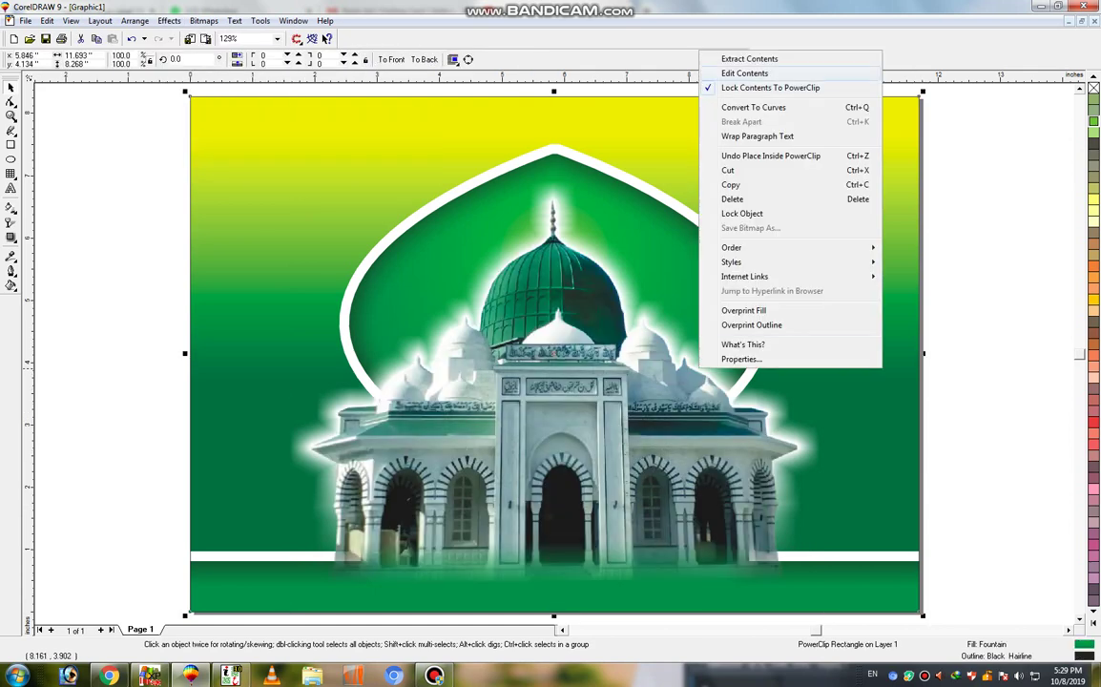
{"action": "left_click", "coordinate": [725, 71]}
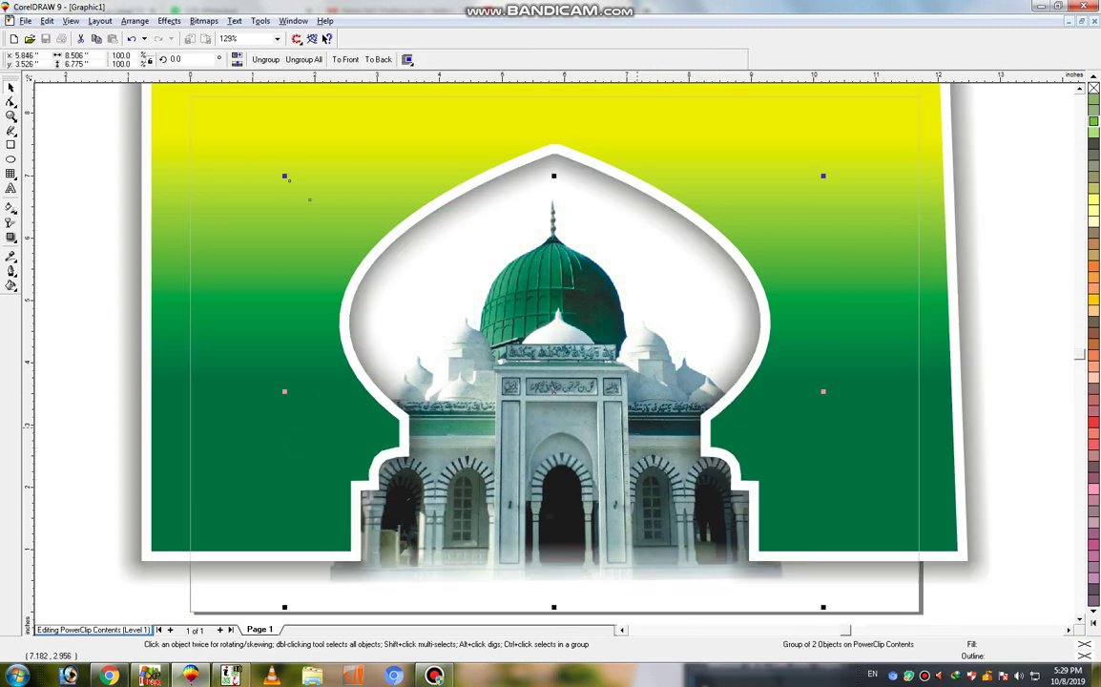
{"action": "left_click", "coordinate": [92, 629]}
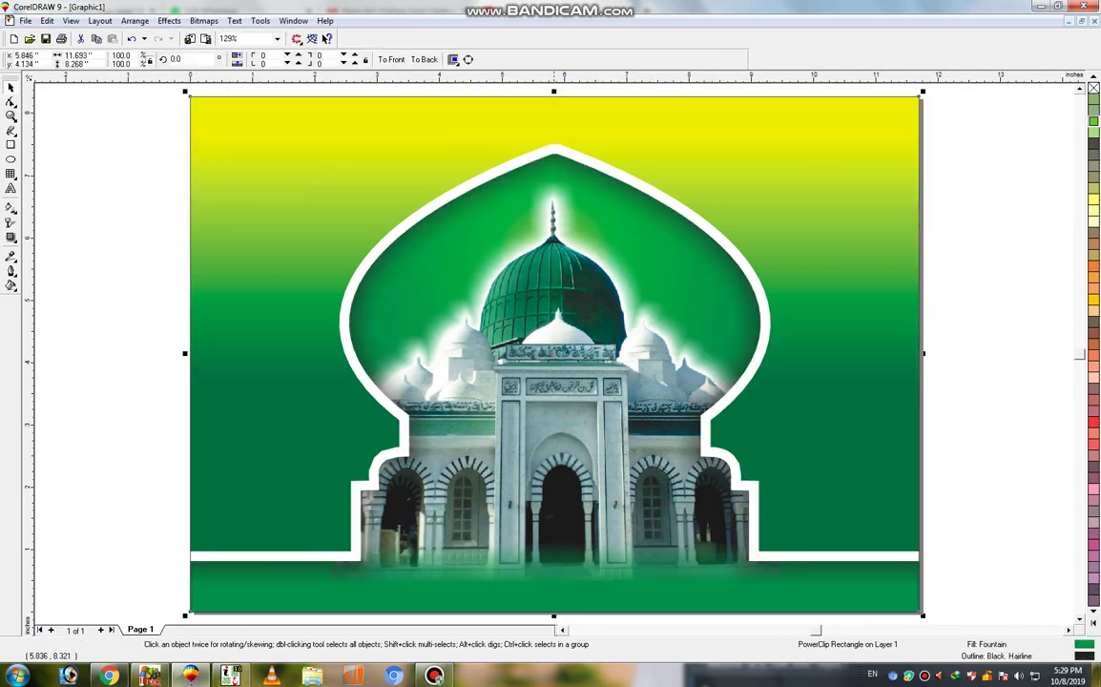
Make a red strip 0.778 inches high along the page's bottom edge from a copy of the page rectangle without PowerClip contents
{"action": "left_click_drag", "start_coordinate": [554, 92], "coordinate": [632, 573]}
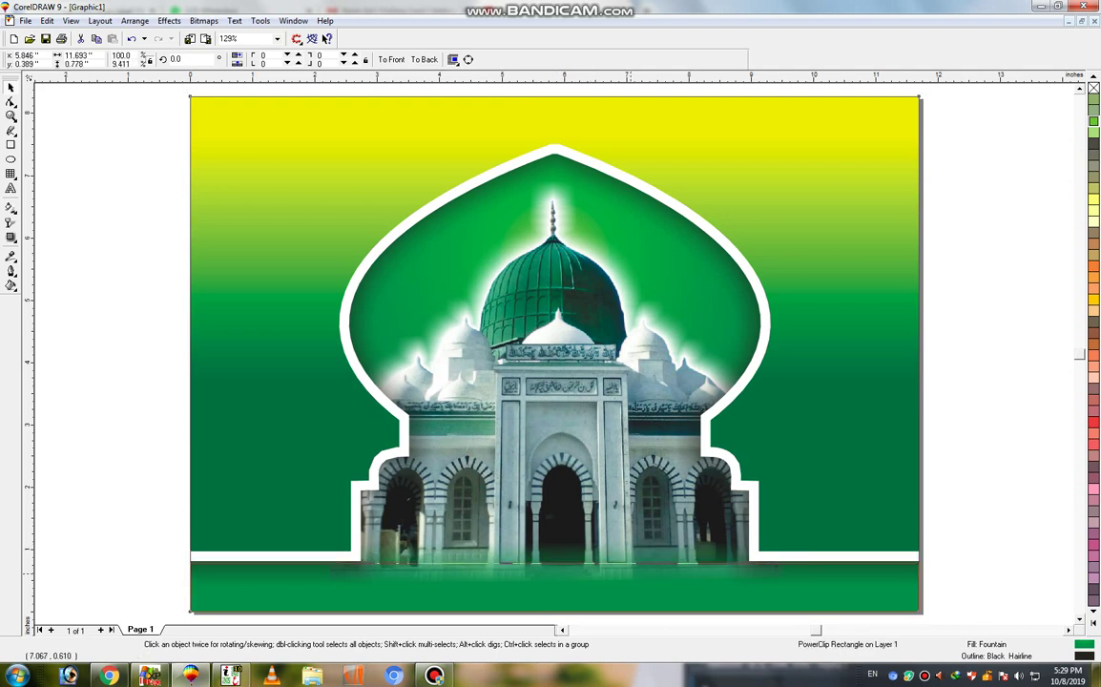
{"action": "right_click", "coordinate": [763, 257]}
{"action": "left_click", "coordinate": [811, 268]}
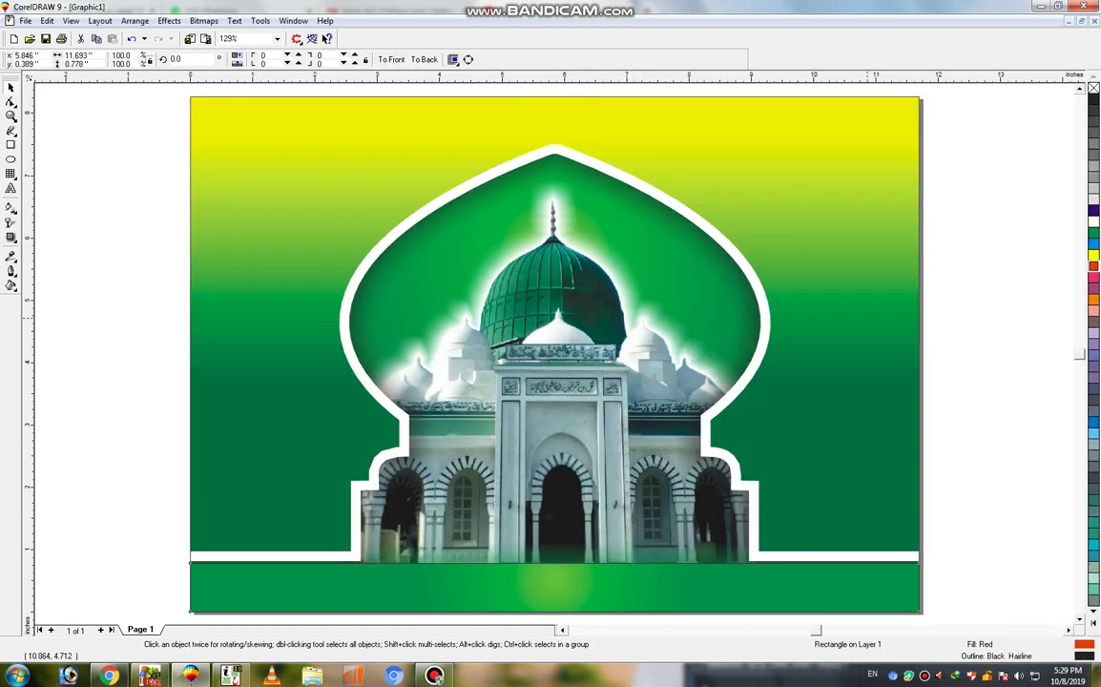
{"action": "left_click", "coordinate": [1094, 266]}
Move the two flower border pieces to the mosque's base, along the red strip's upper edge and behind the strip
{"action": "key", "text": "F3"}
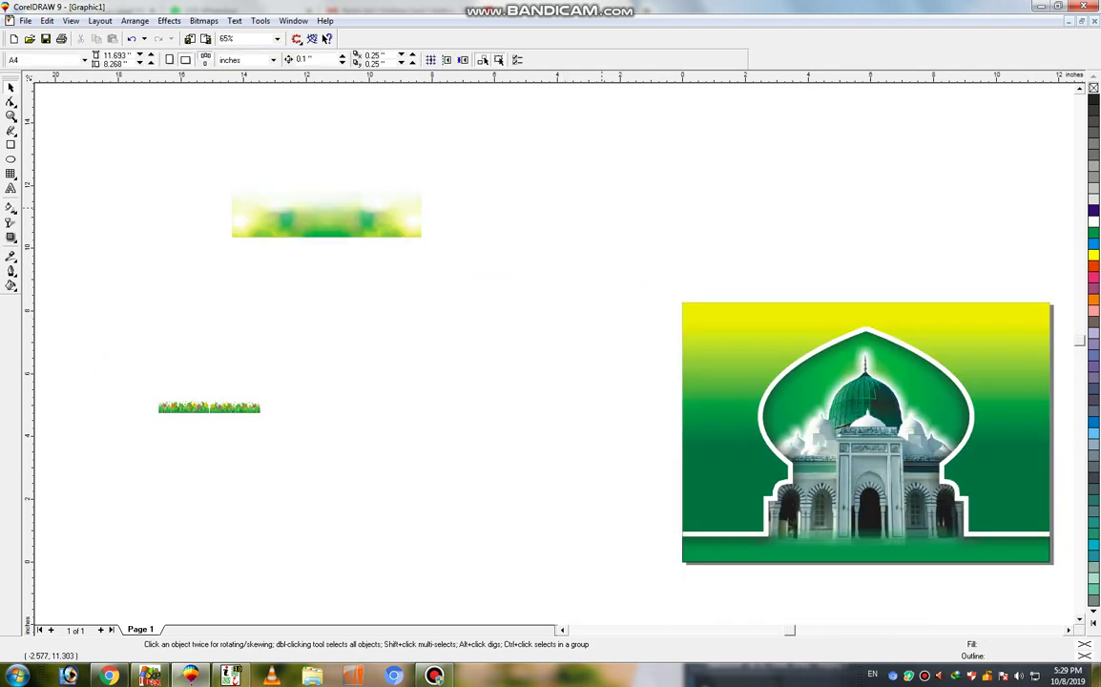
{"action": "left_click", "coordinate": [202, 410]}
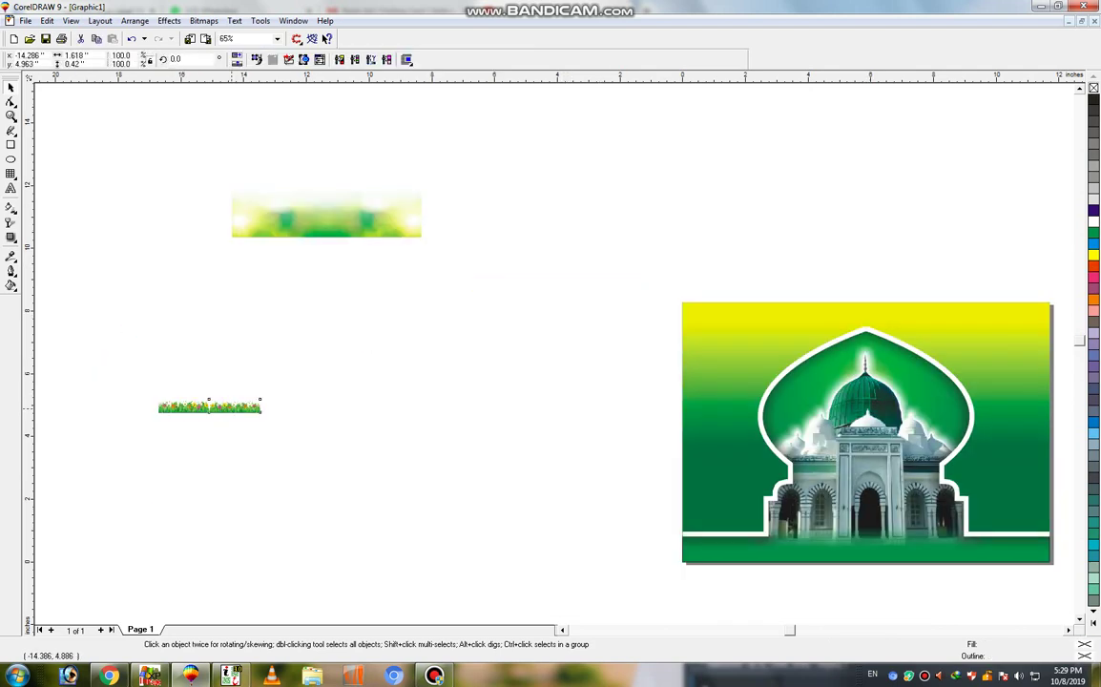
{"action": "left_click_drag", "start_coordinate": [202, 410], "coordinate": [850, 537]}
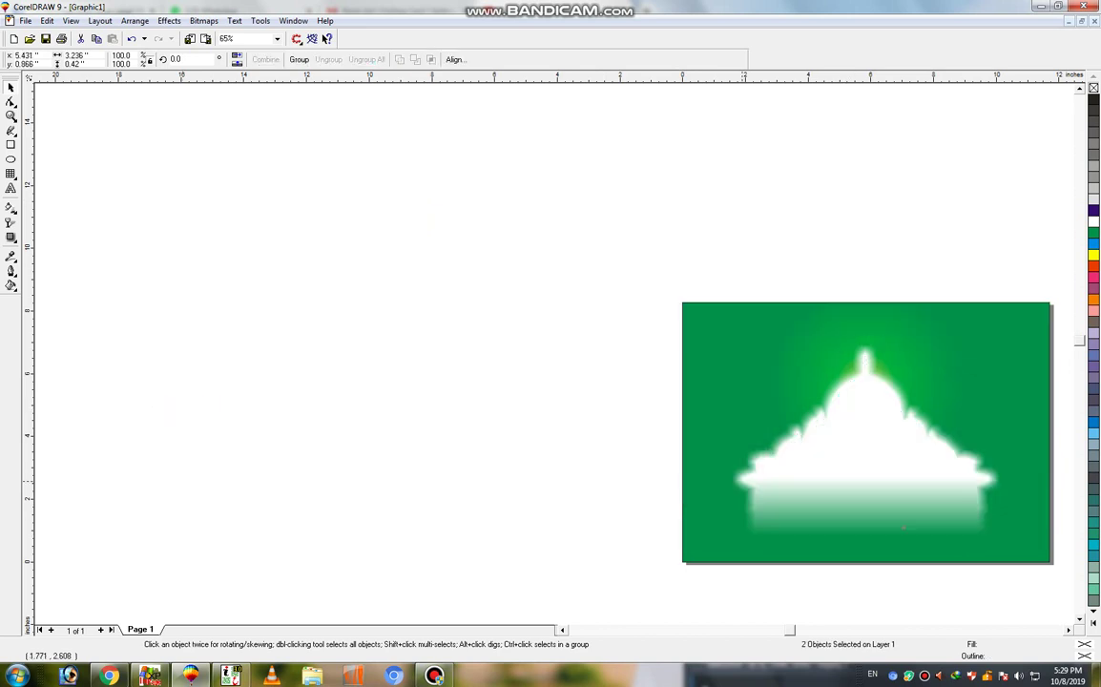
{"action": "key", "text": "shift+F2"}
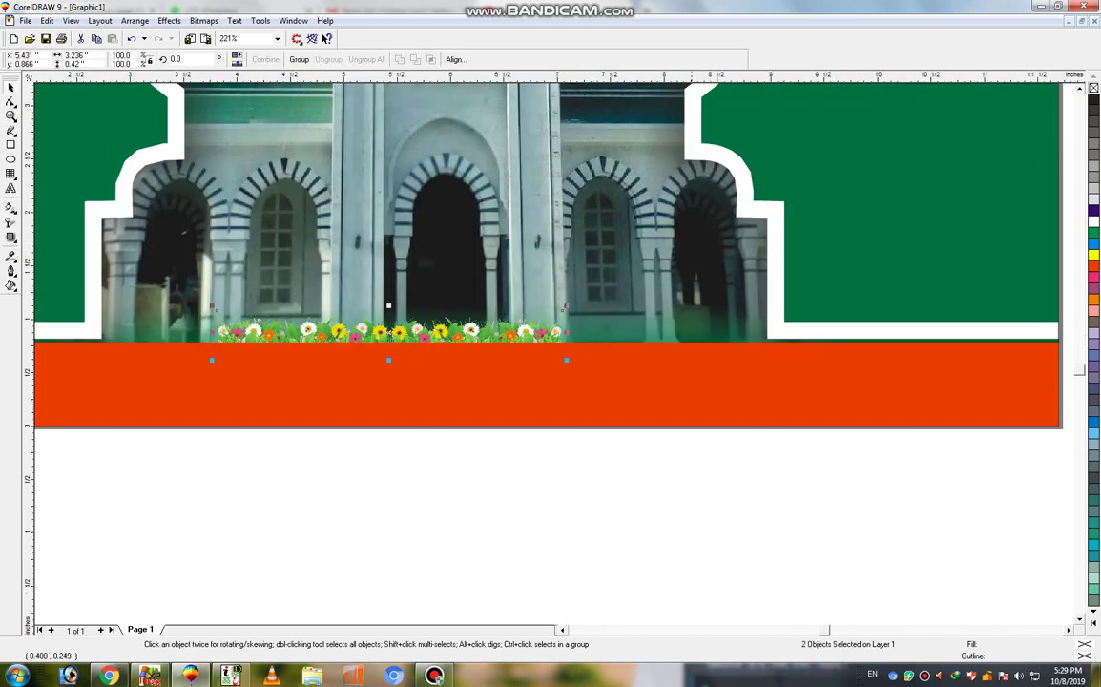
Enlarge the grouped flower border to about 6.27 inches wide and centre it horizontally on the page
{"action": "left_click_drag", "start_coordinate": [563, 369], "coordinate": [718, 376]}
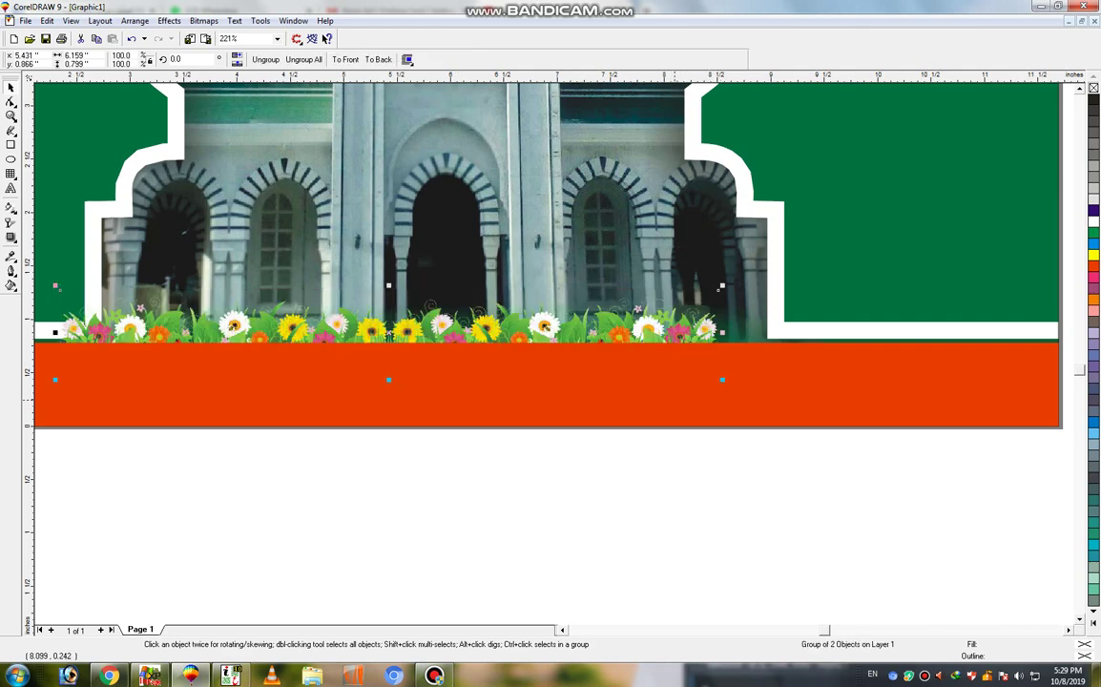
{"action": "key", "text": "c"}
{"action": "left_click", "coordinate": [765, 288]}
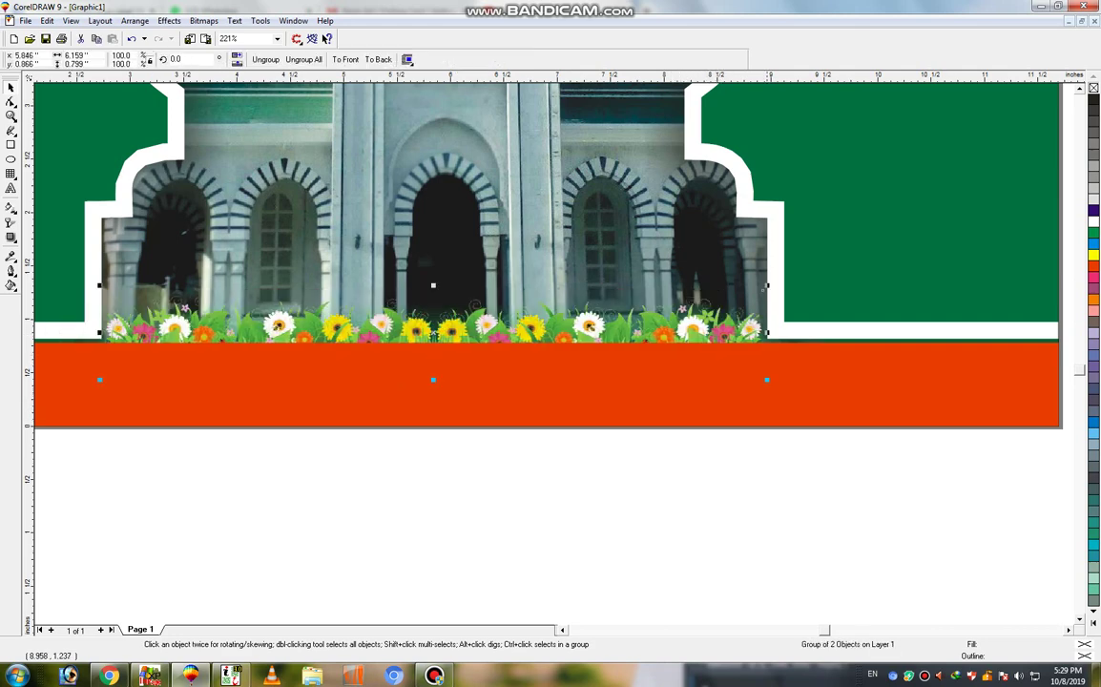
{"action": "left_click_drag", "start_coordinate": [765, 289], "coordinate": [767, 285]}
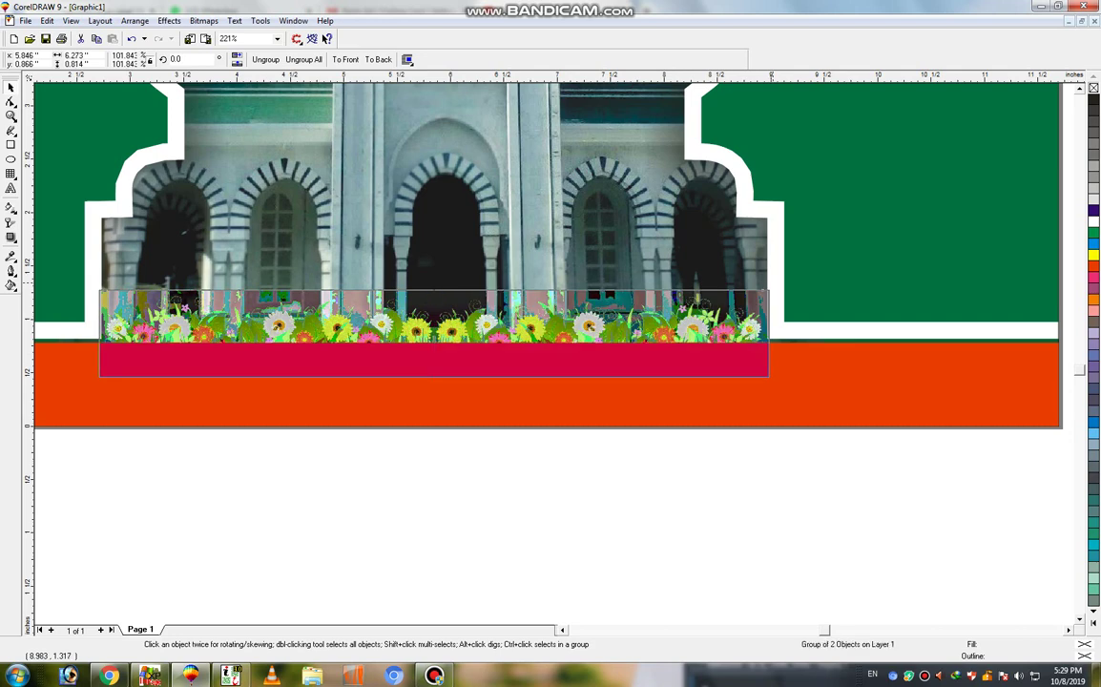
Move the lower pink Urdu heading with its white divider line to the page's upper right corner, enlarged to about 3.07 by 1.88 inches
{"action": "key", "text": "F3"}
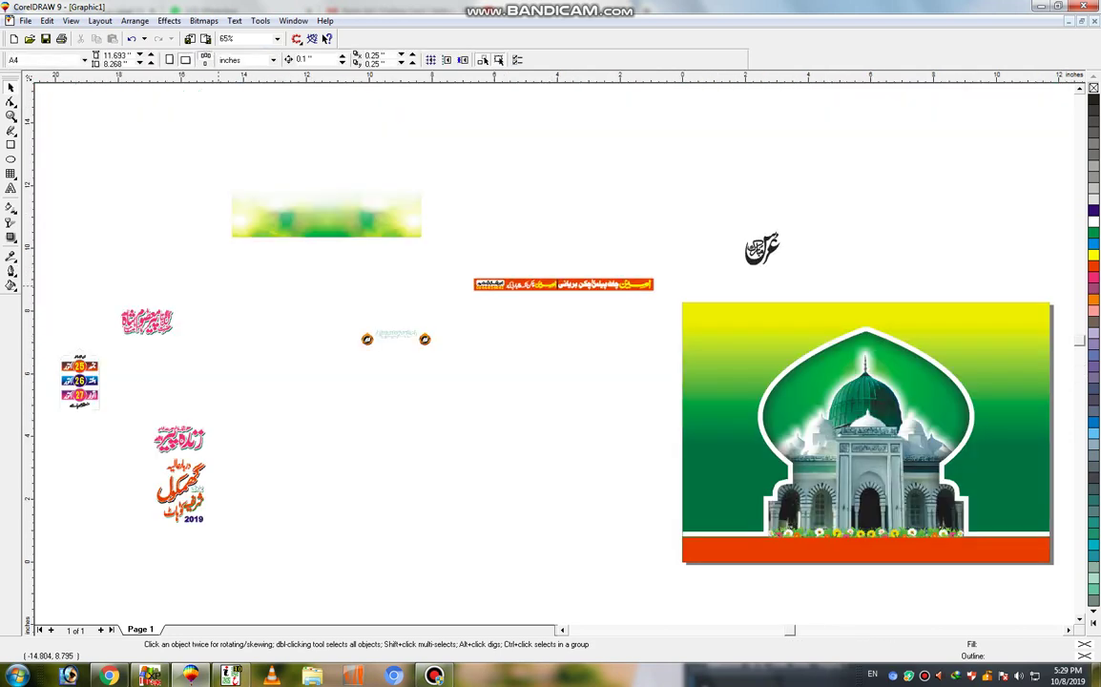
{"action": "left_click", "coordinate": [147, 321]}
{"action": "left_click", "coordinate": [179, 439]}
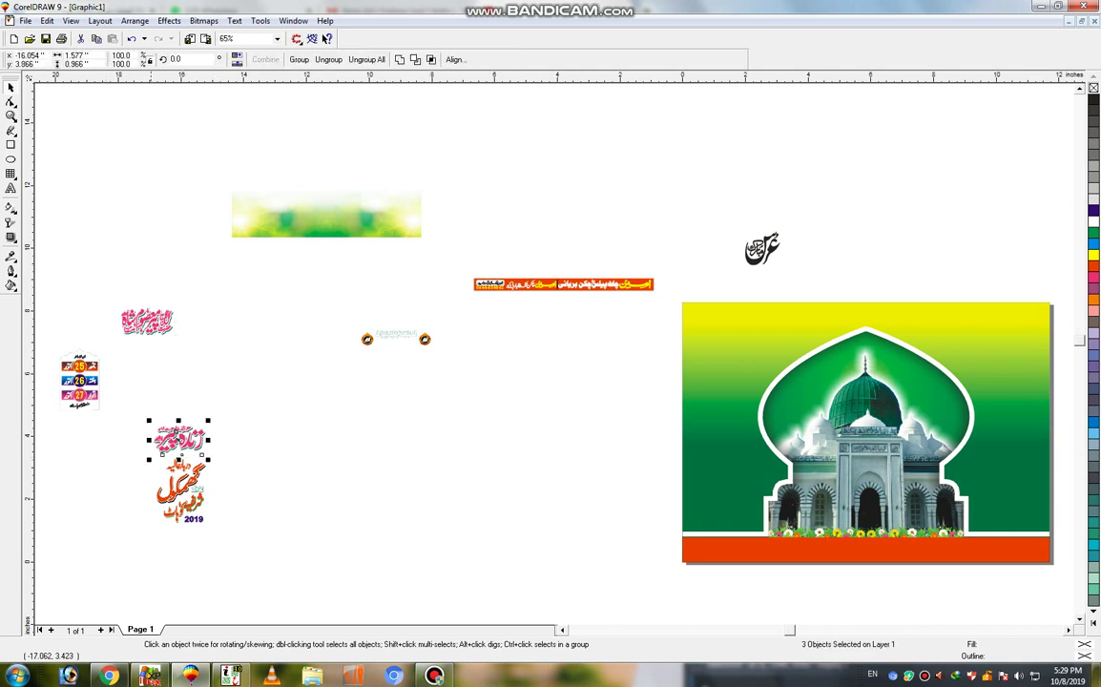
{"action": "left_click_drag", "start_coordinate": [128, 401], "coordinate": [240, 456]}
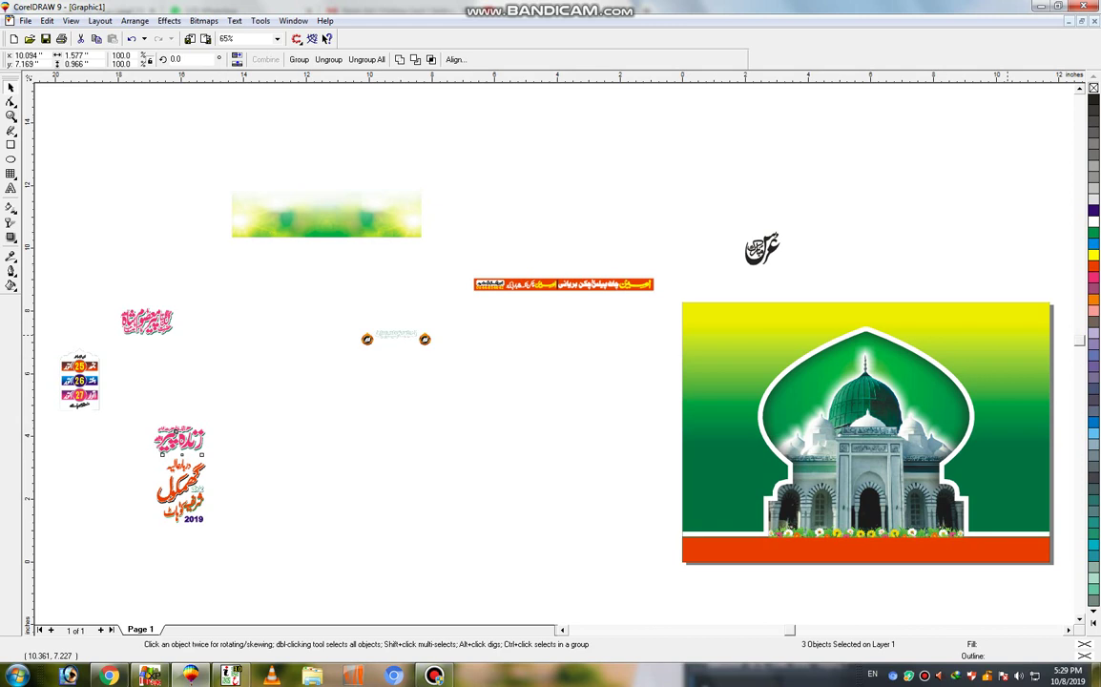
{"action": "left_click_drag", "start_coordinate": [178, 439], "coordinate": [995, 327]}
{"action": "key", "text": "shift+F2"}
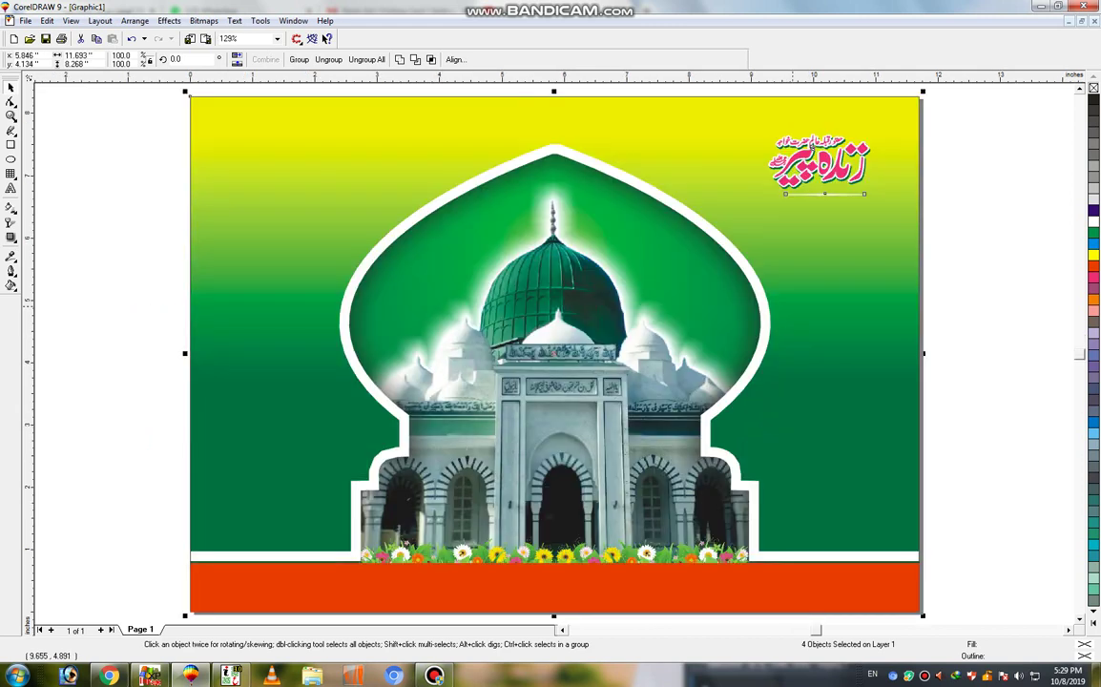
{"action": "left_click_drag", "start_coordinate": [873, 129], "coordinate": [911, 105]}
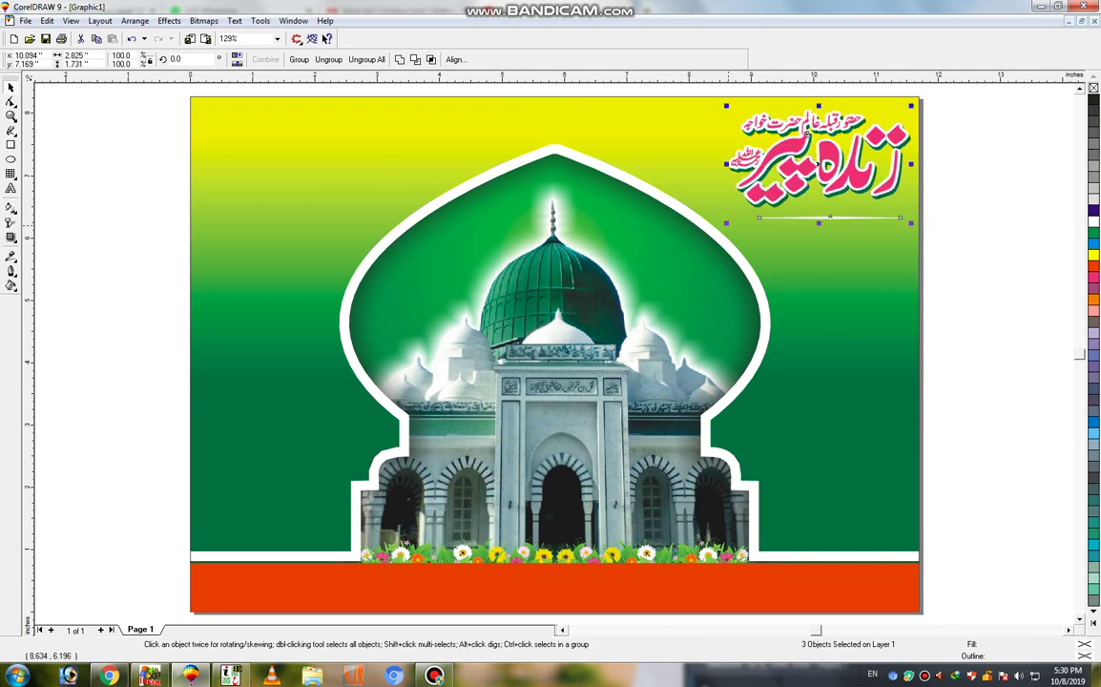
{"action": "left_click_drag", "start_coordinate": [727, 224], "coordinate": [722, 240]}
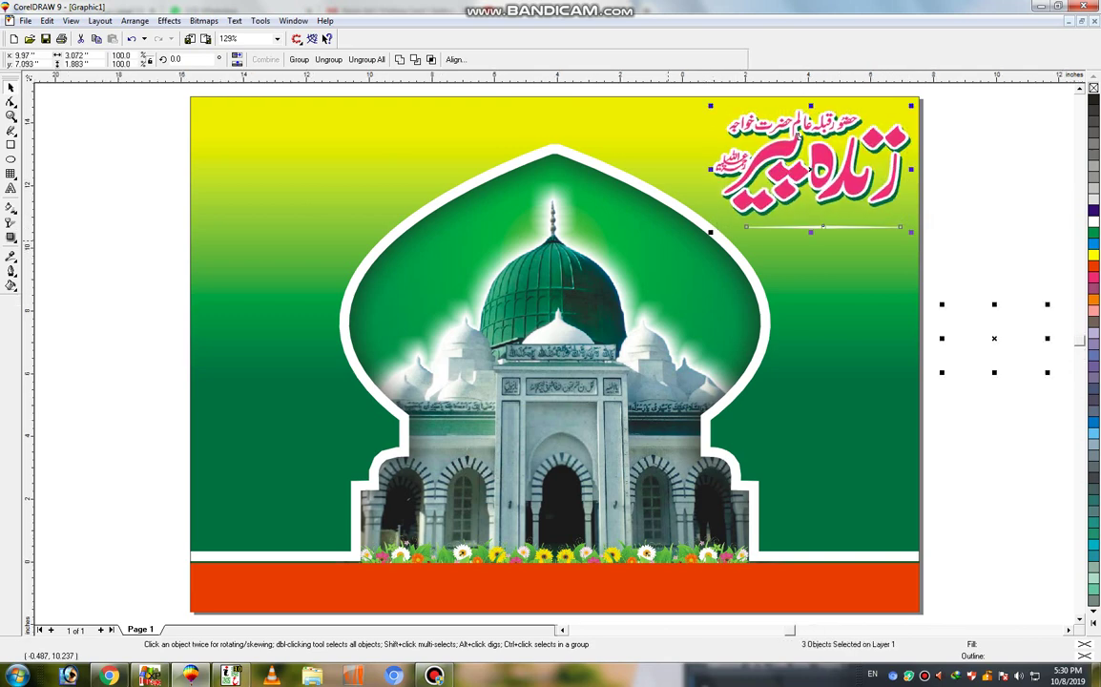
Move the remaining pink Urdu heading onto the yellow area in the page's upper left corner
{"action": "key", "text": "F3"}
{"action": "left_click", "coordinate": [147, 321]}
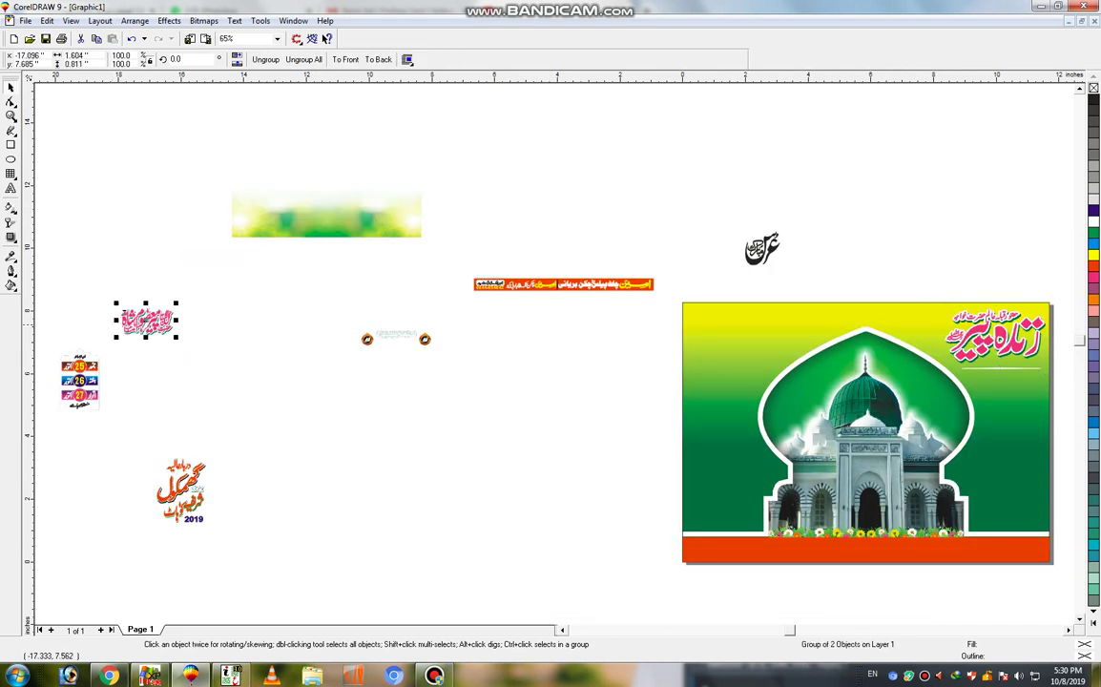
{"action": "left_click_drag", "start_coordinate": [147, 321], "coordinate": [734, 325]}
{"action": "left_click", "coordinate": [717, 429], "text": "shift"}
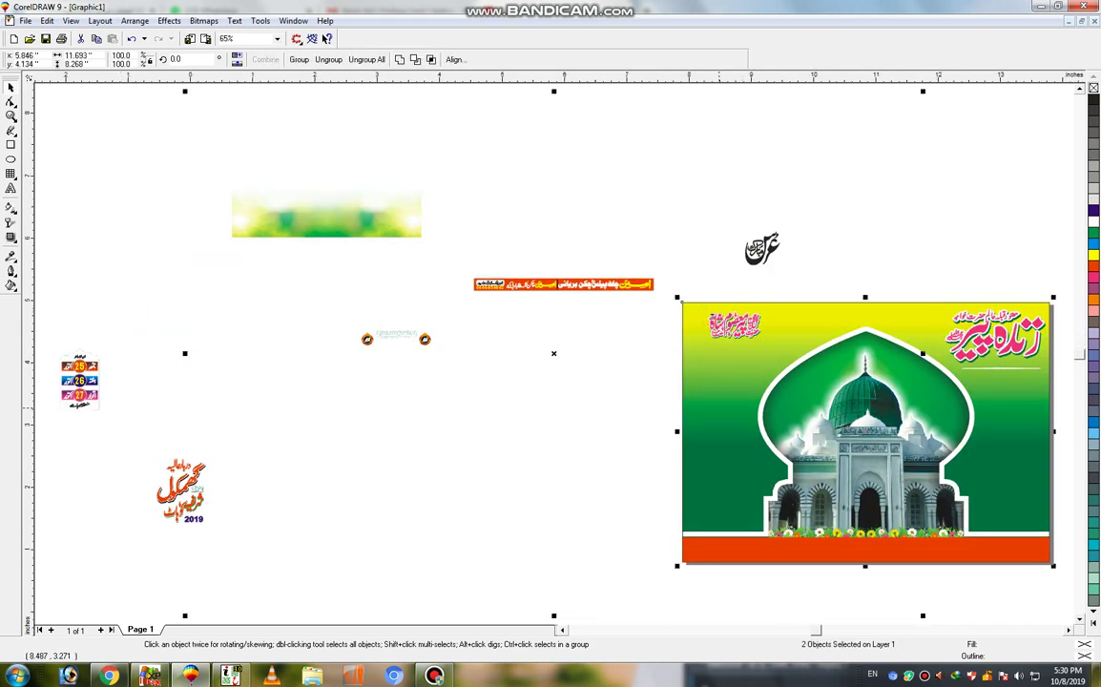
{"action": "key", "text": "shift+F2"}
{"action": "key", "text": "ctrl+g"}
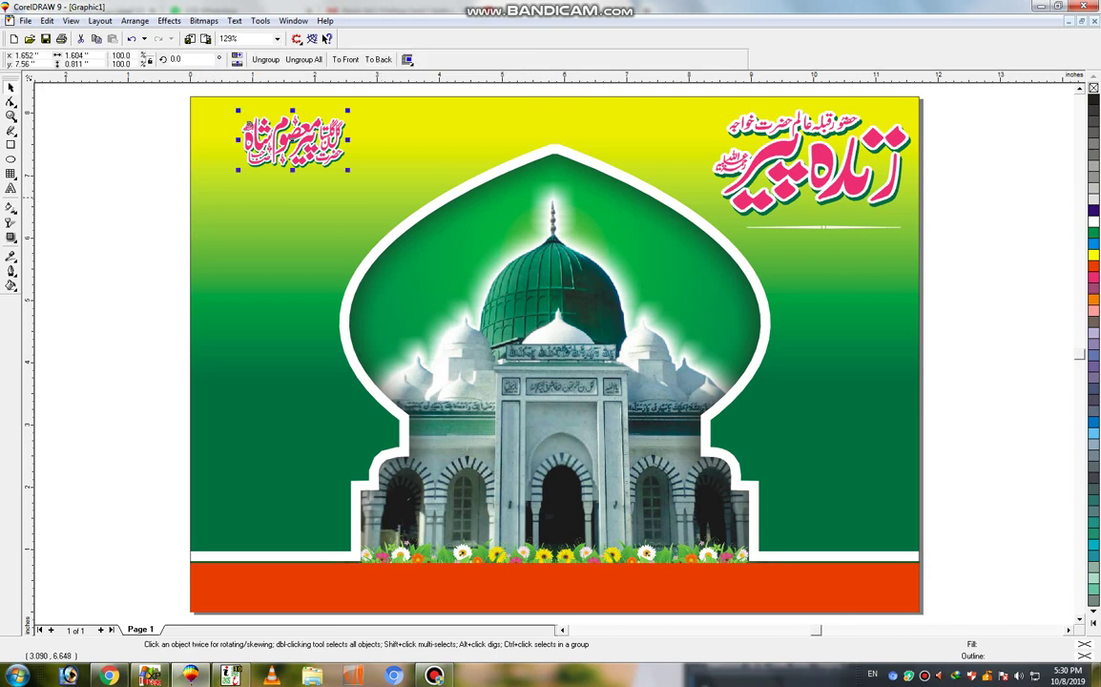
Enlarge the upper left Urdu heading to fill the space between the page's left edge and the dome arch
{"action": "left_click_drag", "start_coordinate": [349, 169], "coordinate": [395, 194]}
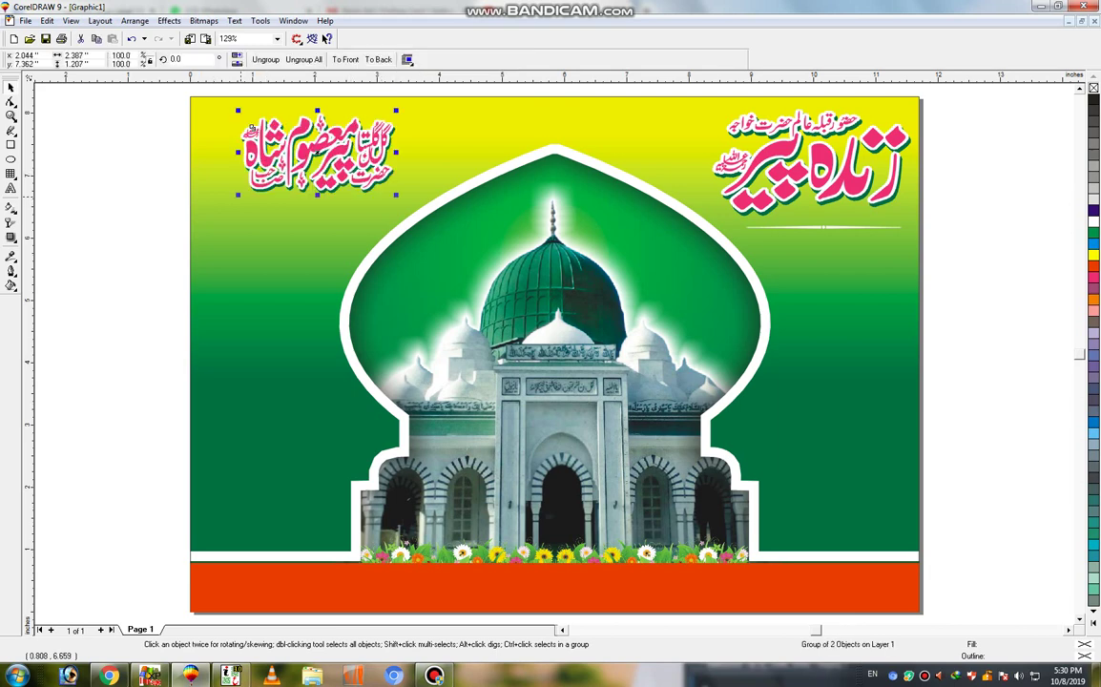
{"action": "left_click_drag", "start_coordinate": [238, 194], "coordinate": [207, 210]}
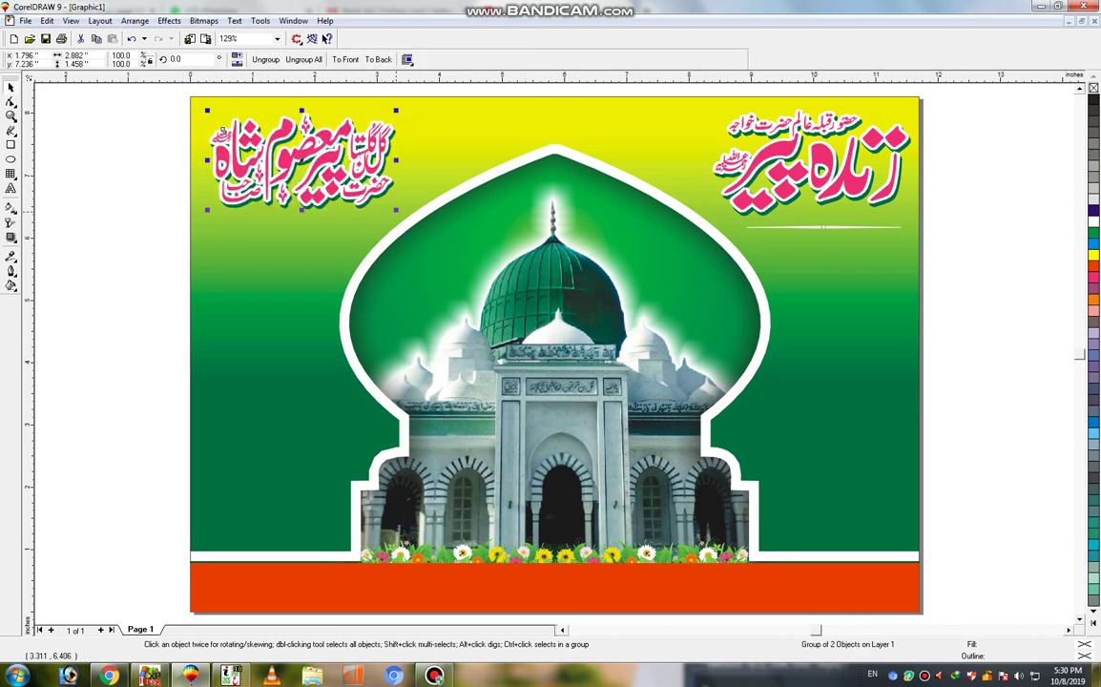
{"action": "left_click_drag", "start_coordinate": [396, 209], "coordinate": [417, 218]}
{"action": "key", "text": "Escape"}
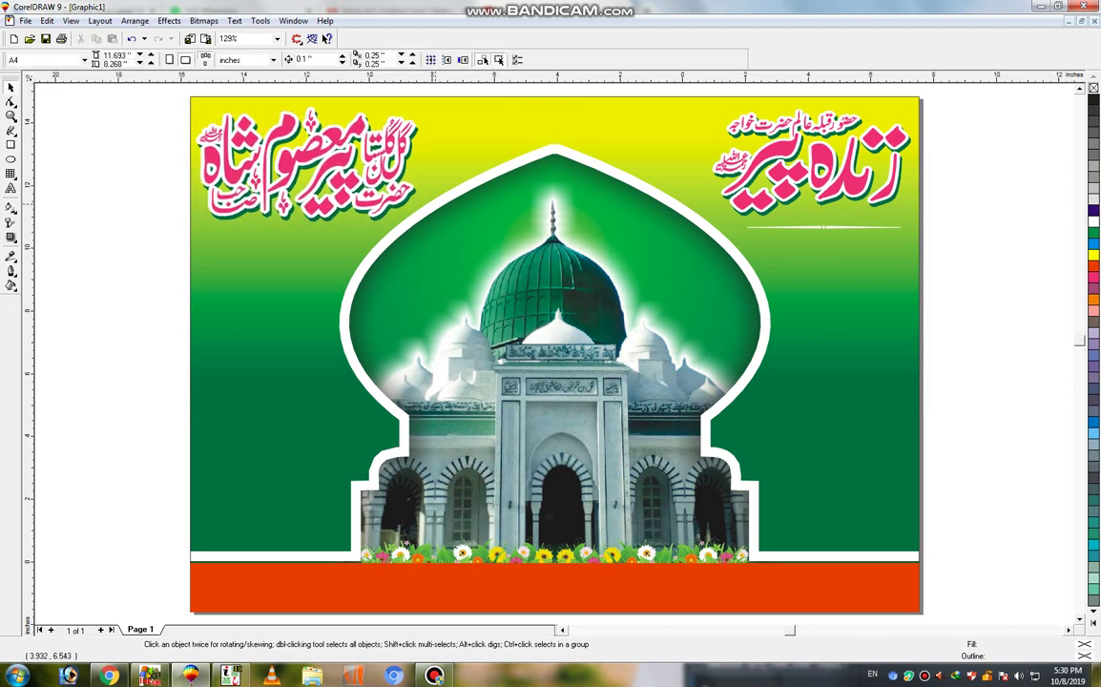
Move the small white text line with its two round ornaments to the page's top centre, above the dome arch's peak
{"action": "key", "text": "F4"}
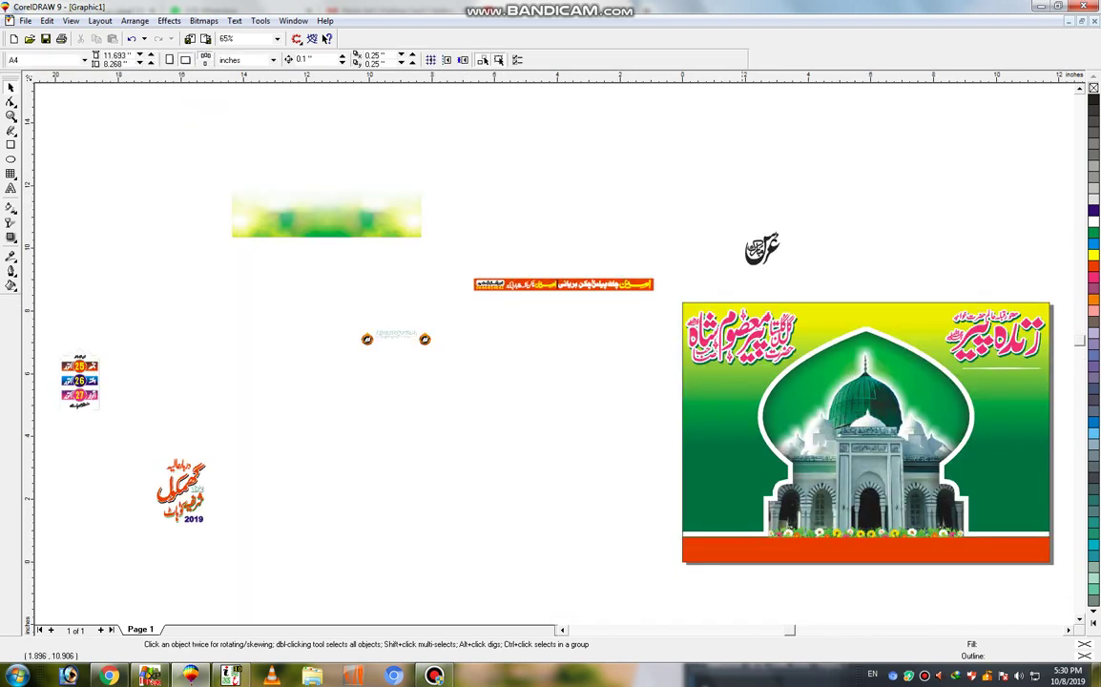
{"action": "left_click_drag", "start_coordinate": [441, 307], "coordinate": [879, 322]}
{"action": "key", "text": "Escape"}
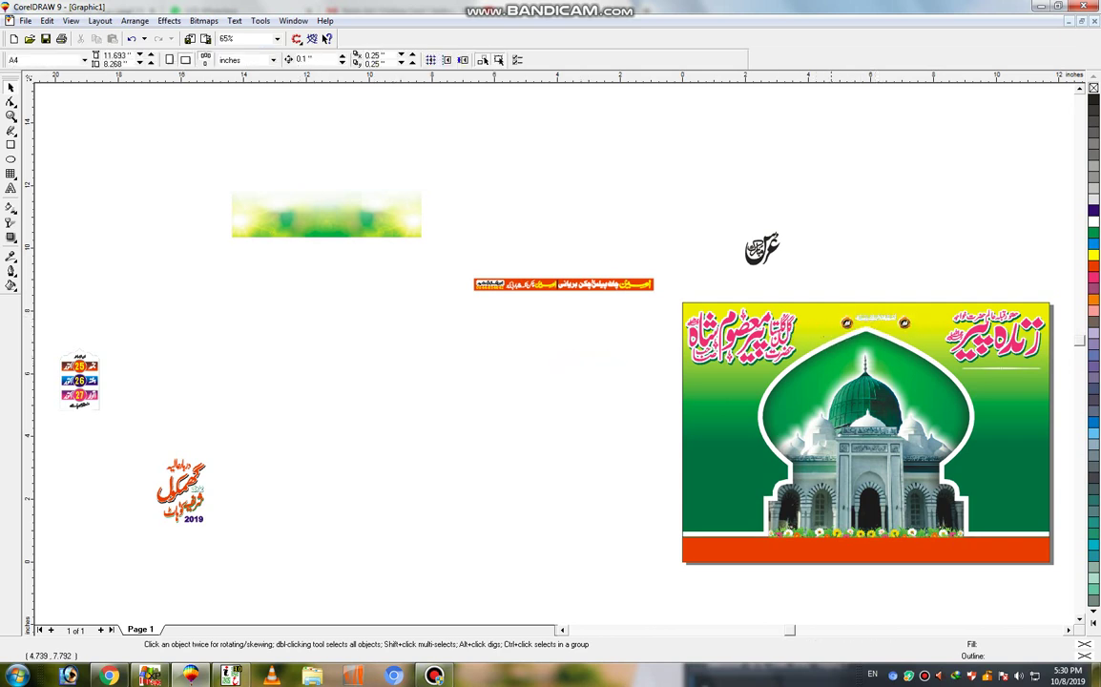
Enlarge the right-hand round ornament beside the top centre text line and delete the left-hand ornament
{"action": "scroll", "coordinate": [973, 335], "scroll_direction": "up", "scroll_amount": 4}
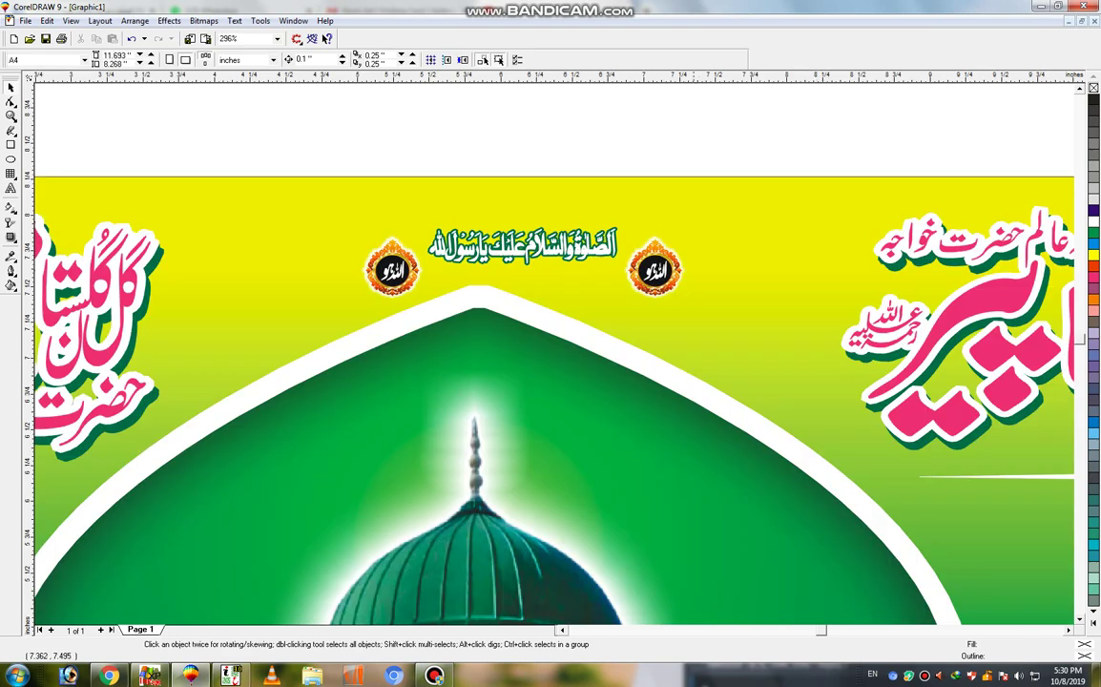
{"action": "left_click", "coordinate": [657, 253]}
{"action": "left_click_drag", "start_coordinate": [691, 296], "coordinate": [713, 324]}
{"action": "left_click", "coordinate": [391, 270]}
{"action": "key", "text": "Delete"}
Move the remaining round ornament farther right, enlarge it, and place a matching copy on the opposite side of the text line
{"action": "left_click_drag", "start_coordinate": [679, 279], "coordinate": [768, 276]}
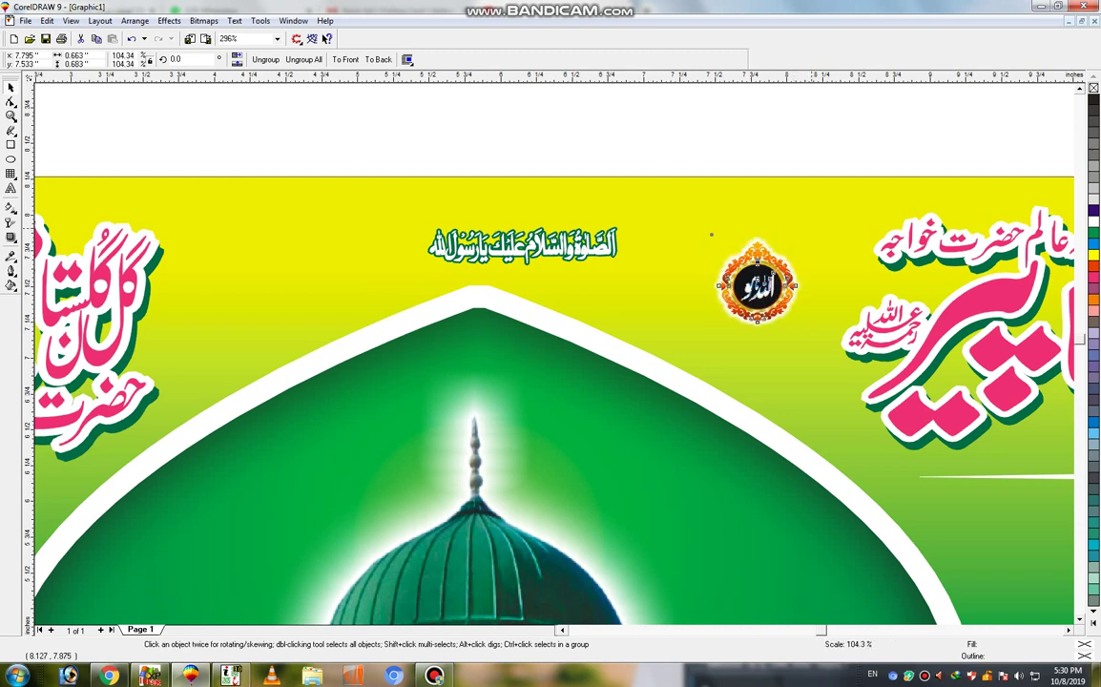
{"action": "left_click_drag", "start_coordinate": [808, 230], "coordinate": [815, 223]}
{"action": "left_click_drag", "start_coordinate": [770, 284], "coordinate": [268, 266]}
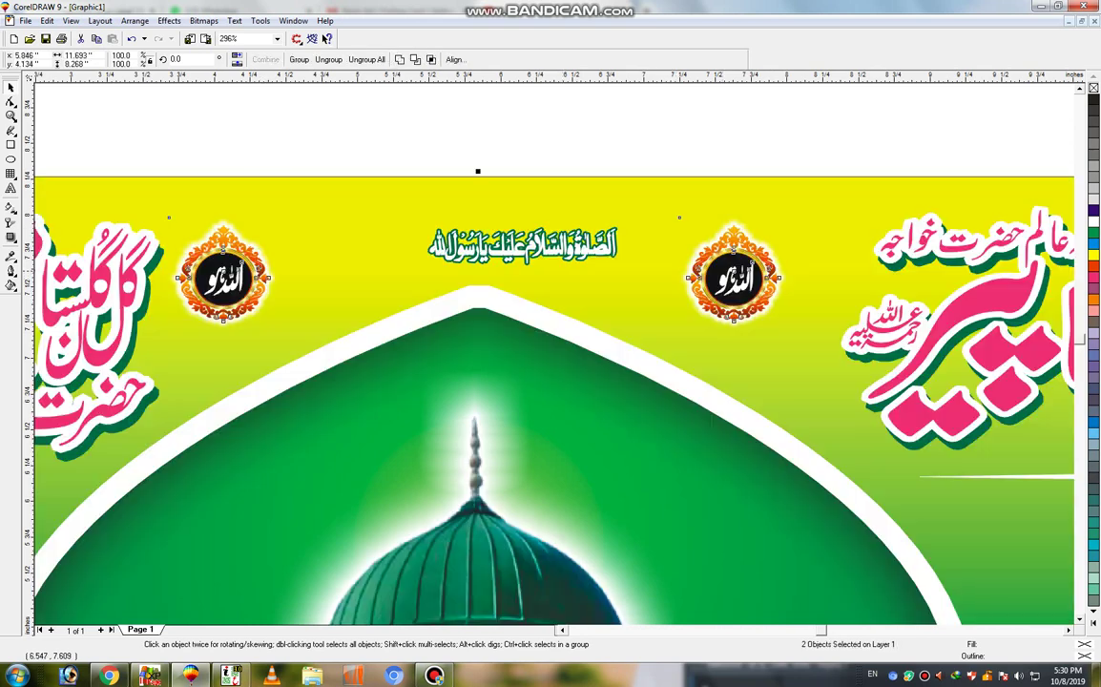
Enlarge the top text line to about 2.11 by 0.39 inches, centred between the two ornaments above the arch's peak
{"action": "left_click", "coordinate": [523, 246]}
{"action": "left_click_drag", "start_coordinate": [618, 246], "coordinate": [678, 258]}
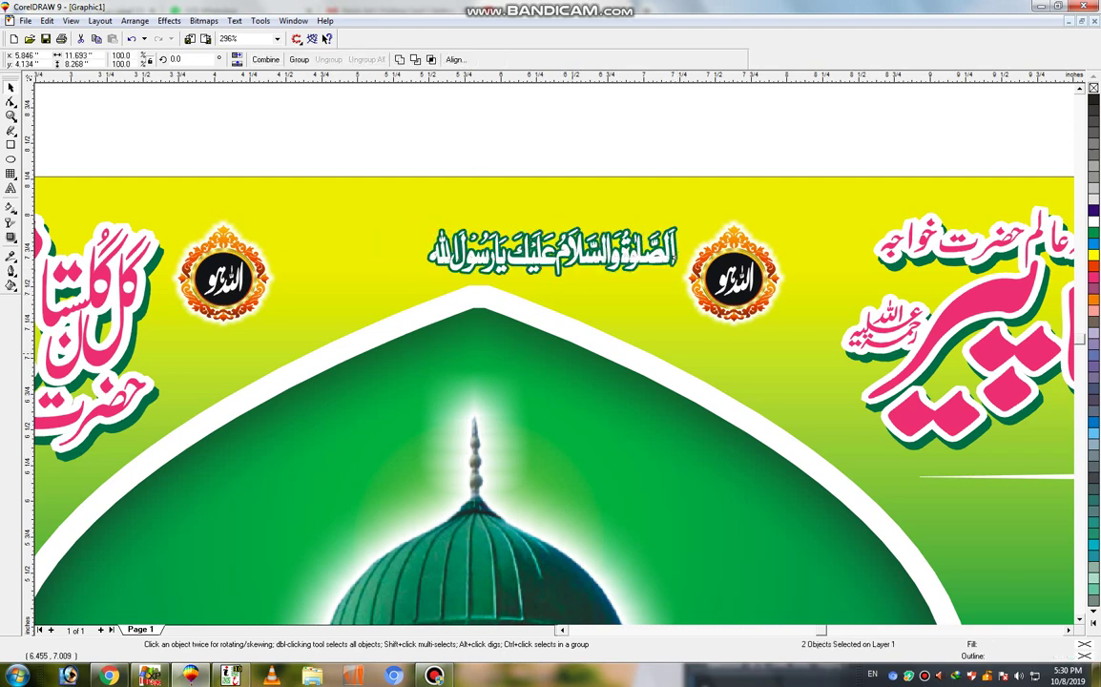
{"action": "key", "text": "ctrl+z"}
{"action": "left_click_drag", "start_coordinate": [606, 223], "coordinate": [633, 221]}
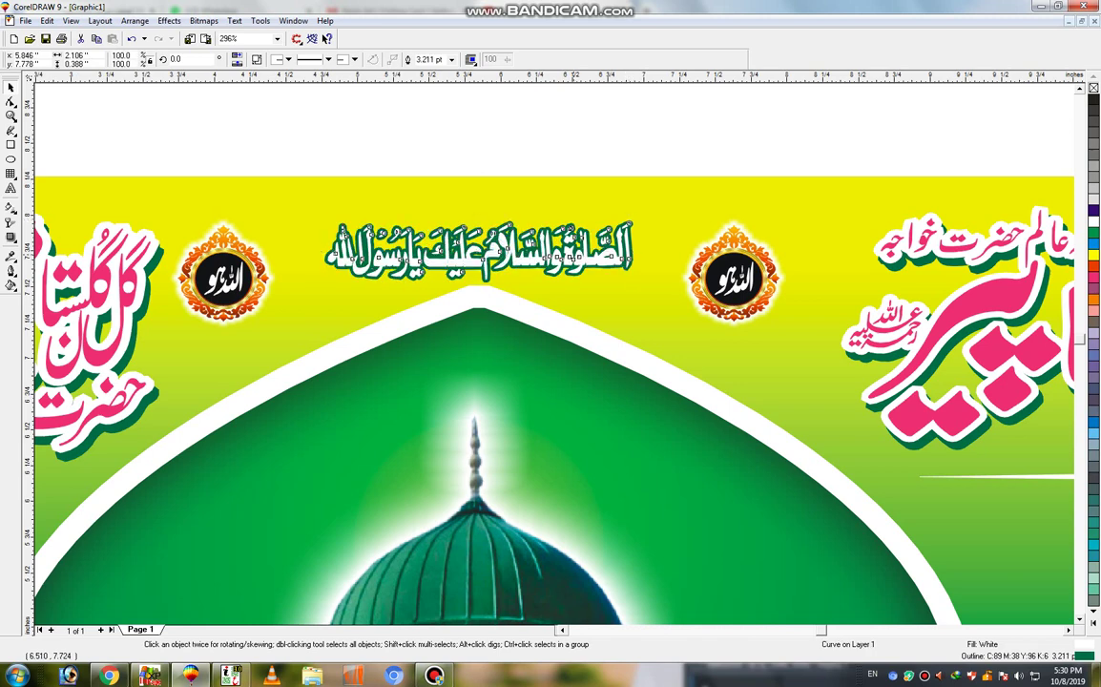
{"action": "key", "text": "Escape"}
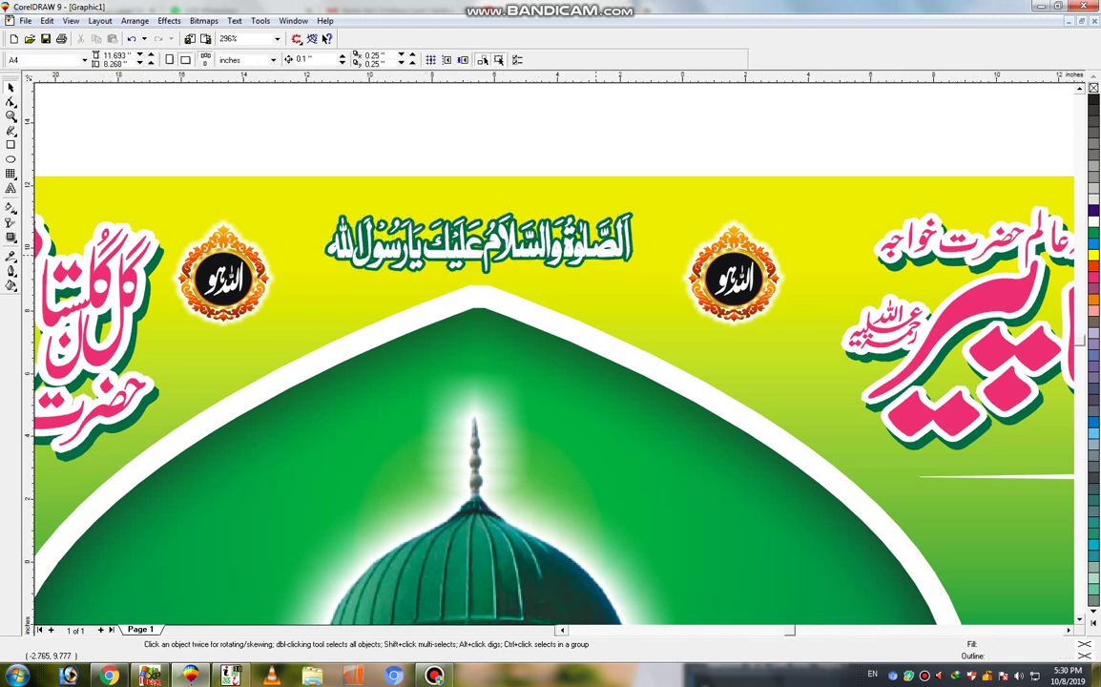
Move the black Urdu calligraphy beneath the white divider line on the page's right side, enlarged to about 1.79 by 1.72 inches
{"action": "key", "text": "F4"}
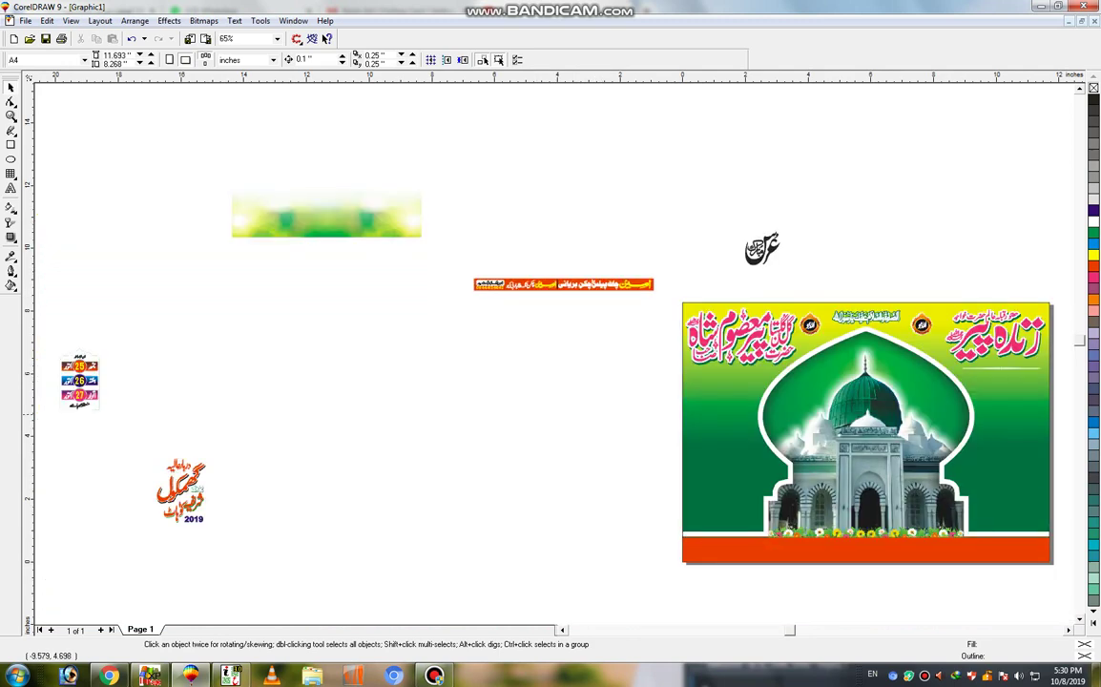
{"action": "left_click_drag", "start_coordinate": [775, 250], "coordinate": [1013, 400]}
{"action": "key", "text": "shift+F2"}
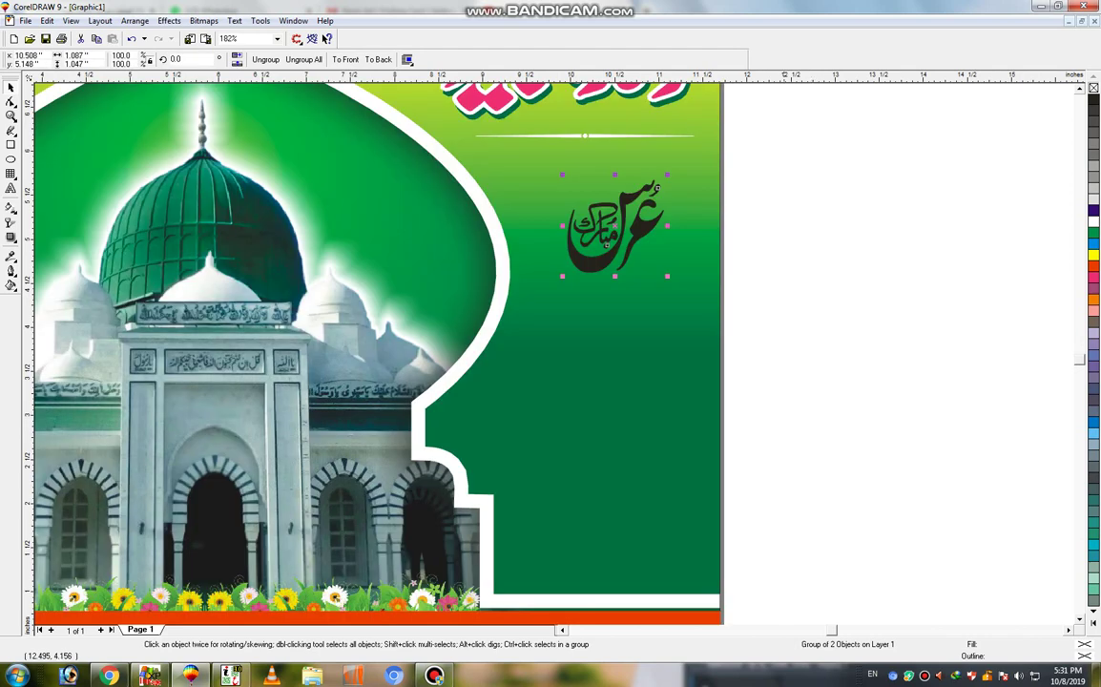
{"action": "left_click_drag", "start_coordinate": [667, 175], "coordinate": [689, 152]}
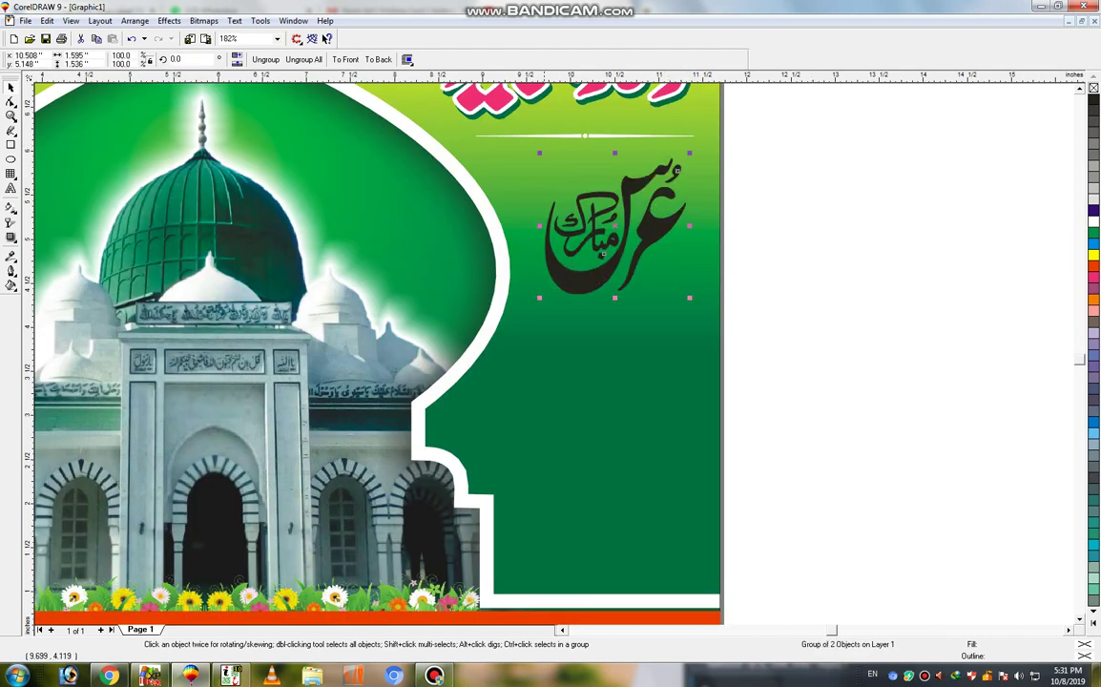
{"action": "left_click_drag", "start_coordinate": [539, 297], "coordinate": [529, 308]}
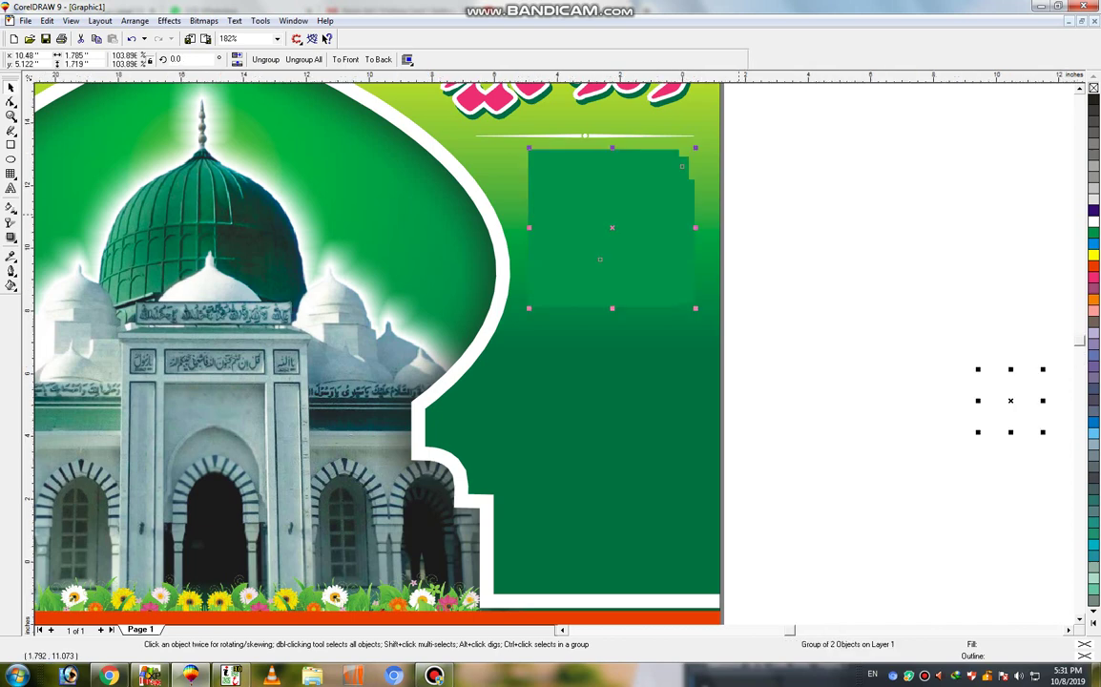
Move the red Urdu venue text with 2019 below the black calligraphy, enlarged to about 2.15 by 2.91 inches, between arch and page edge
{"action": "key", "text": "F4"}
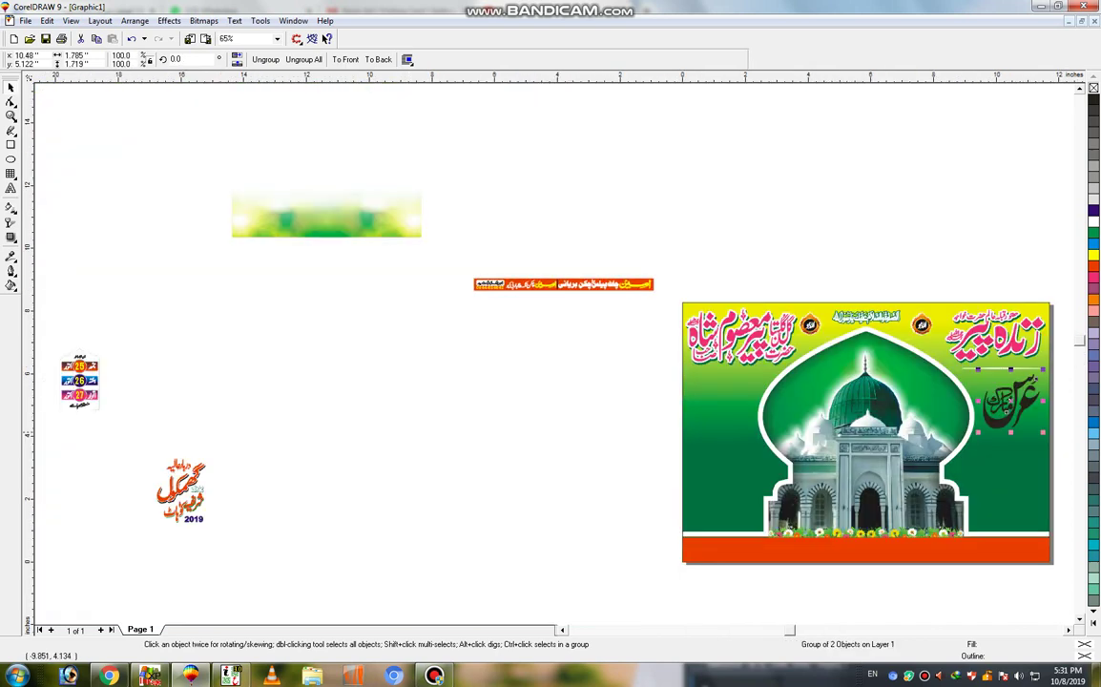
{"action": "left_click_drag", "start_coordinate": [145, 540], "coordinate": [216, 447]}
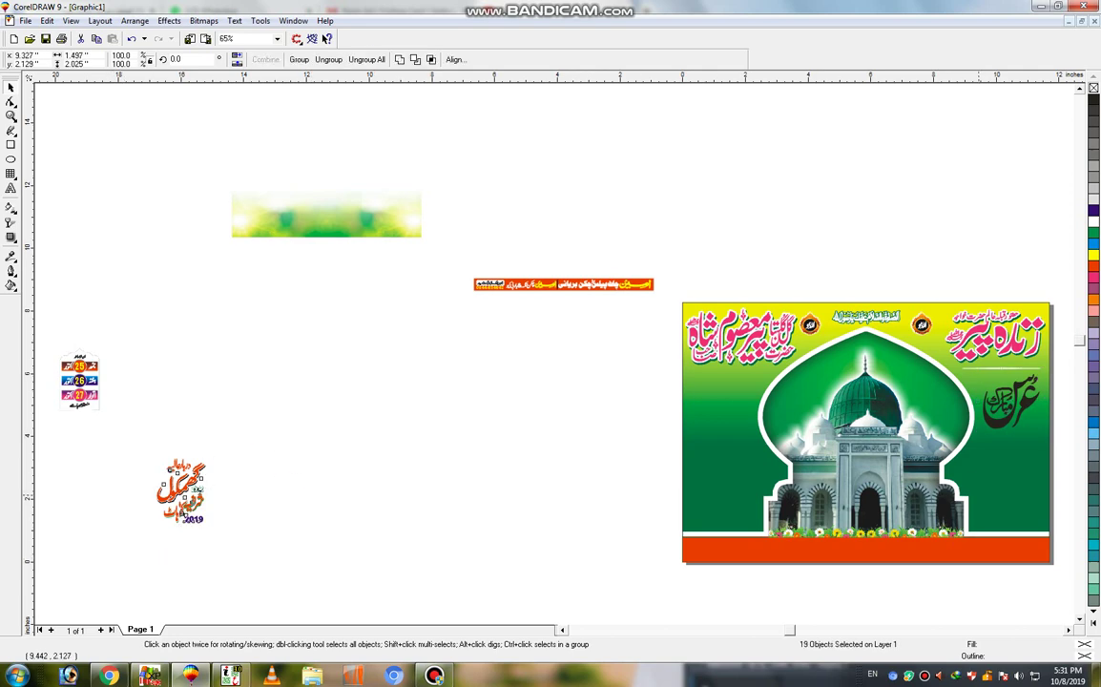
{"action": "left_click_drag", "start_coordinate": [182, 488], "coordinate": [940, 478]}
{"action": "scroll", "coordinate": [939, 477], "scroll_direction": "right", "scroll_amount": 1}
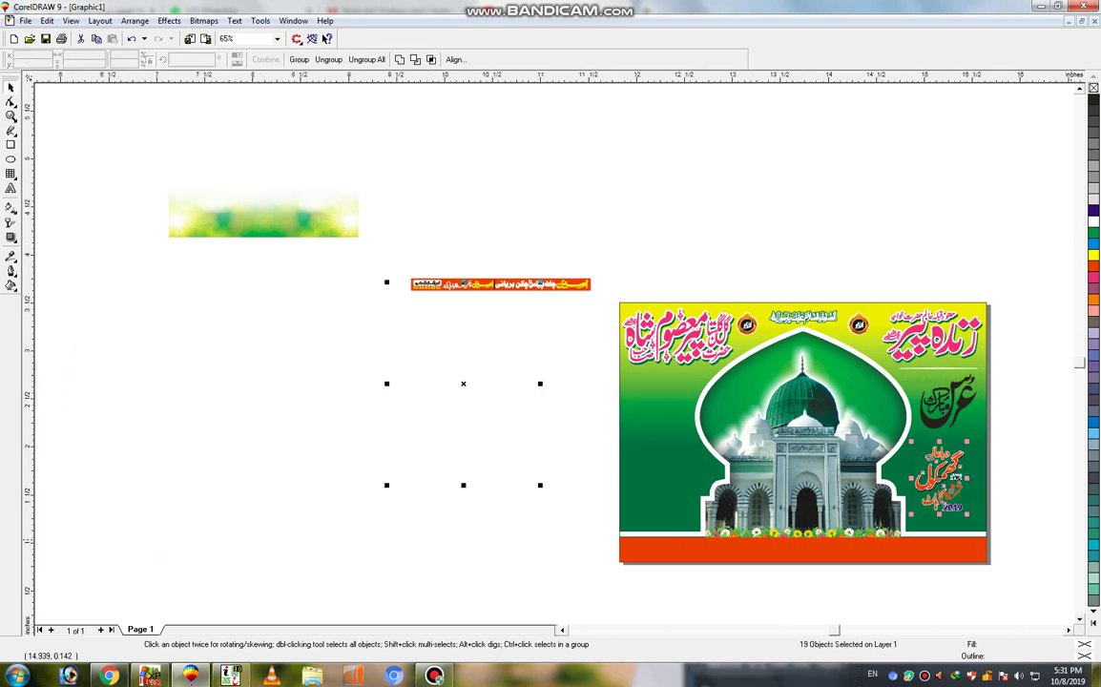
{"action": "key", "text": "shift+F2"}
{"action": "left_click_drag", "start_coordinate": [386, 282], "coordinate": [349, 254]}
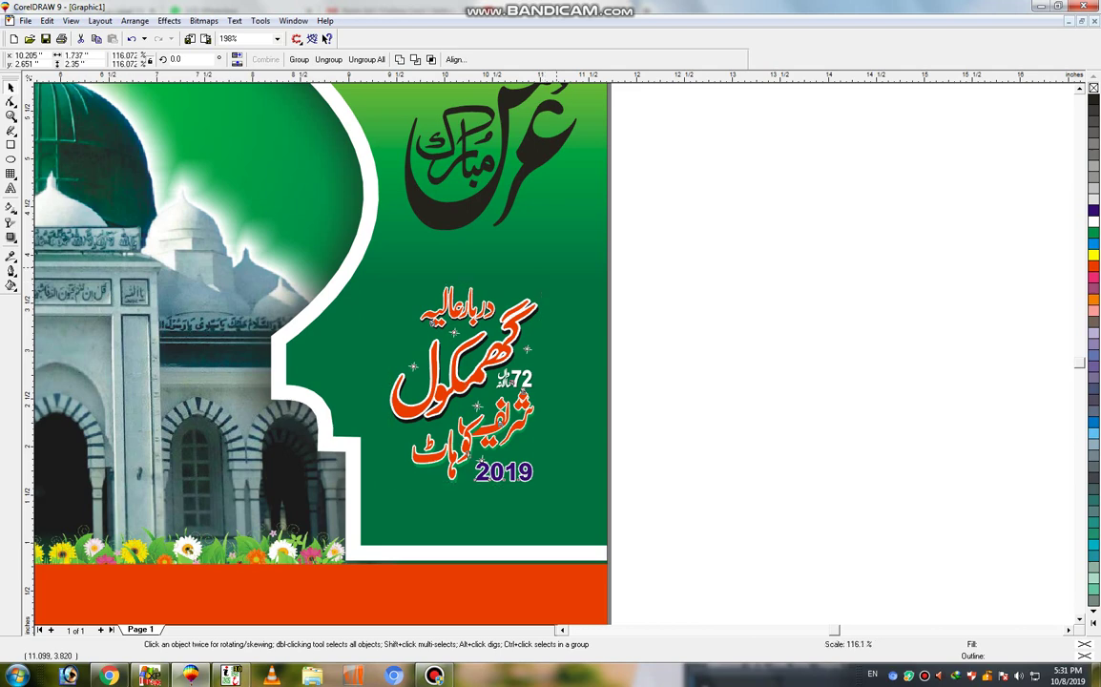
{"action": "left_click_drag", "start_coordinate": [569, 247], "coordinate": [597, 241]}
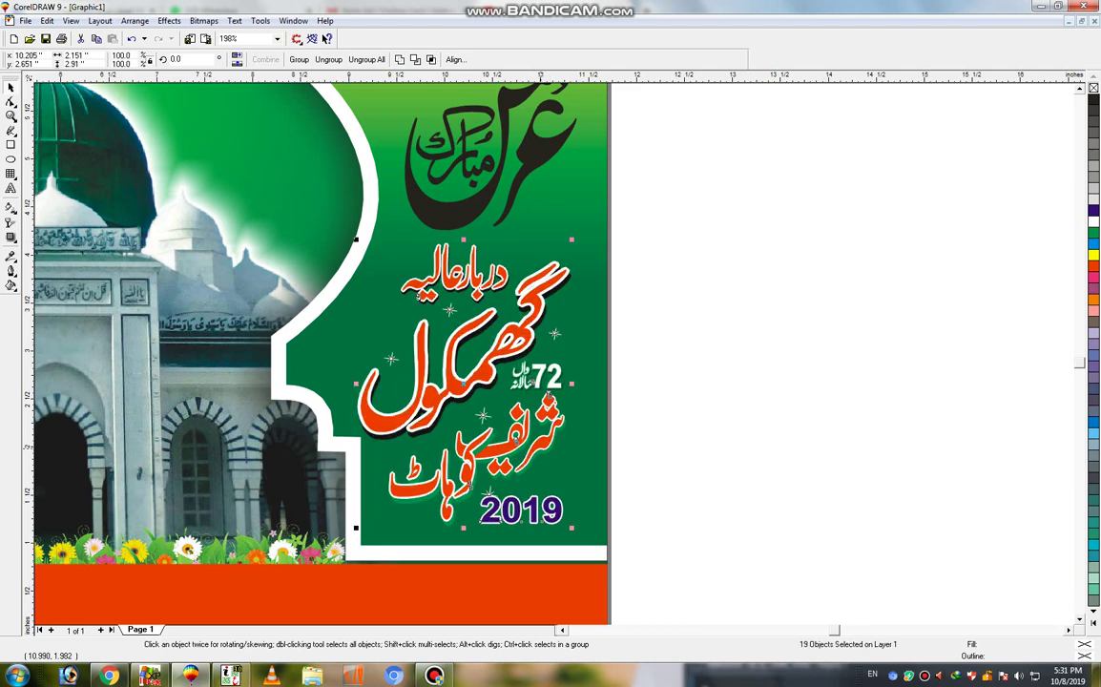
{"action": "left_click", "coordinate": [462, 272]}
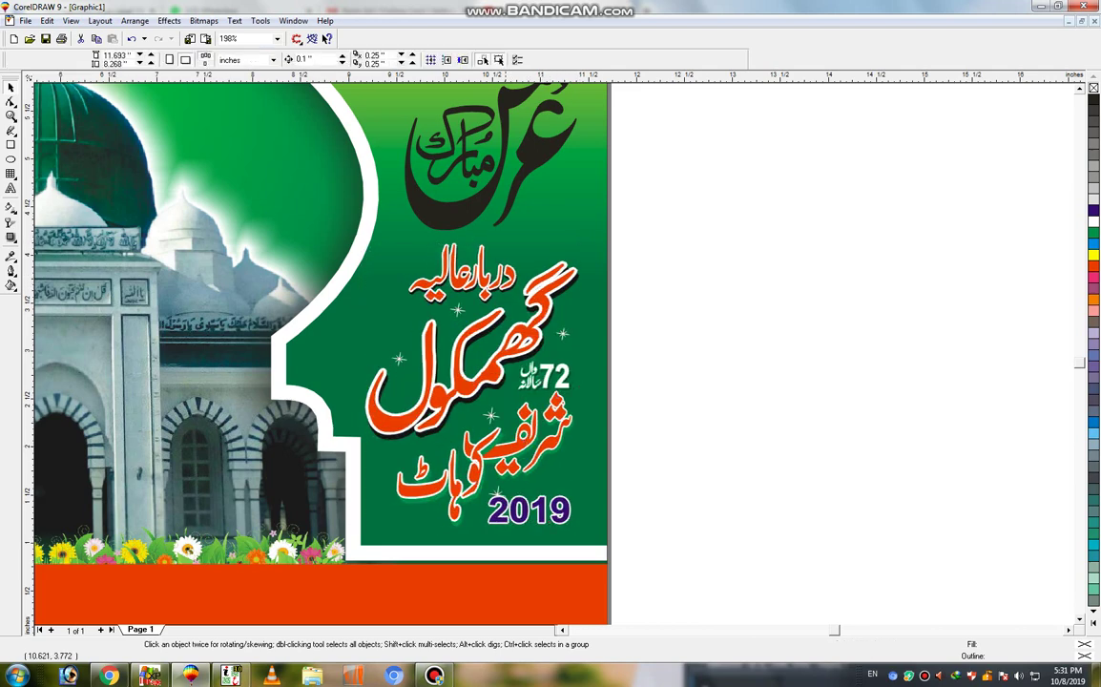